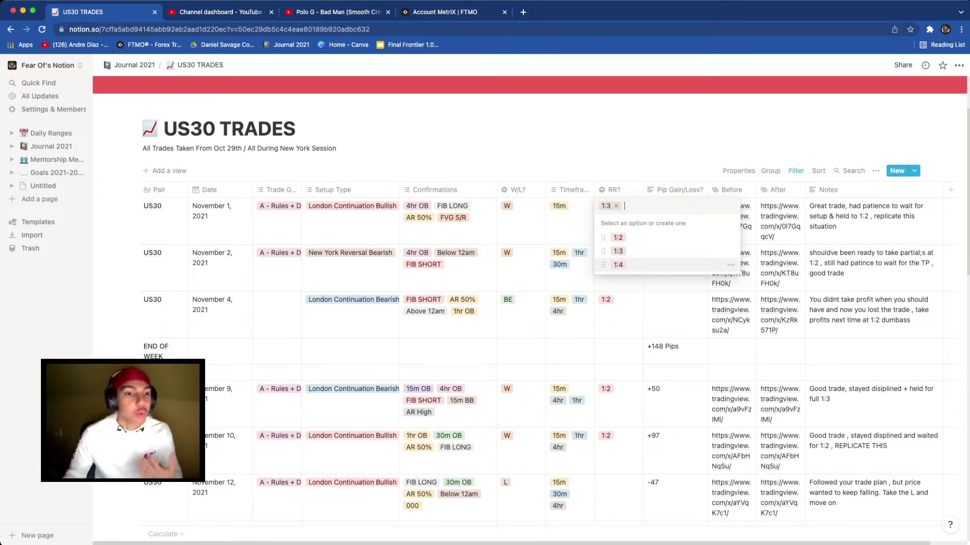
- Examine the November 1 trade's risk-reward and pip cells, and view its Before chart in TradingView
key("Escape")
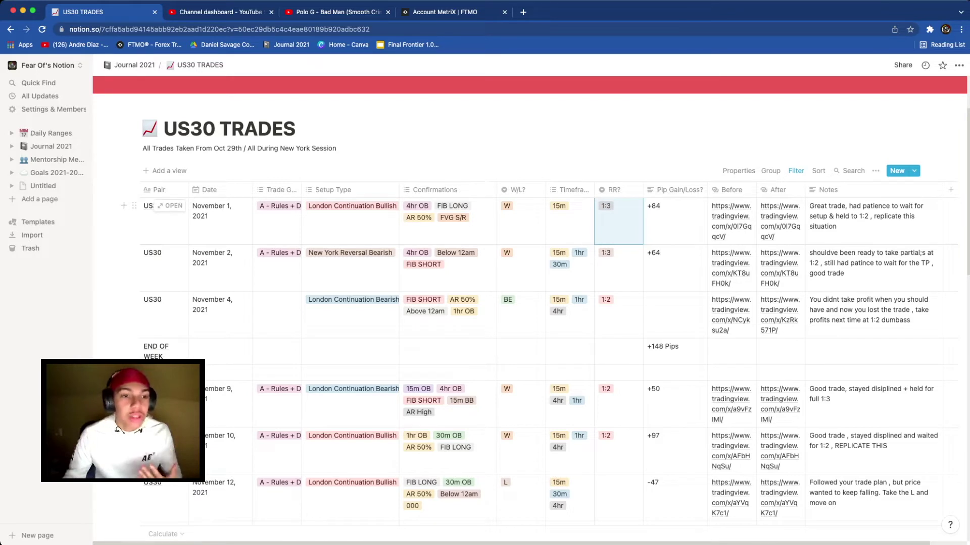
left_click(295, 129)
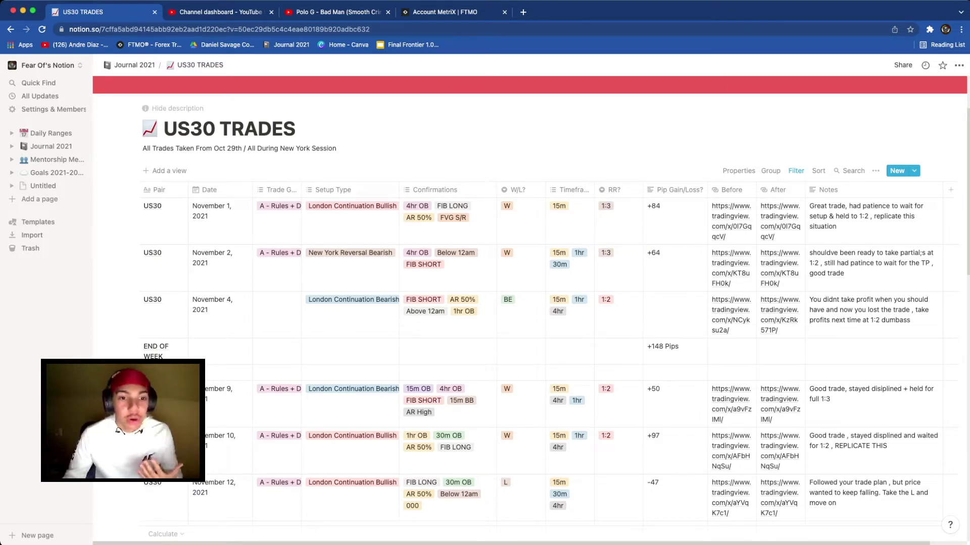
left_click(660, 206)
key("Escape")
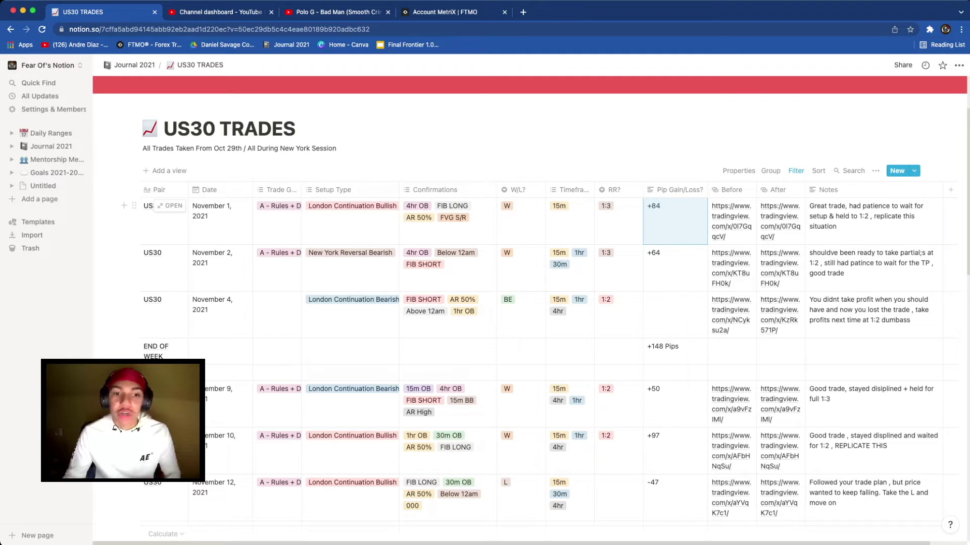
scroll(674, 192, "up", 1)
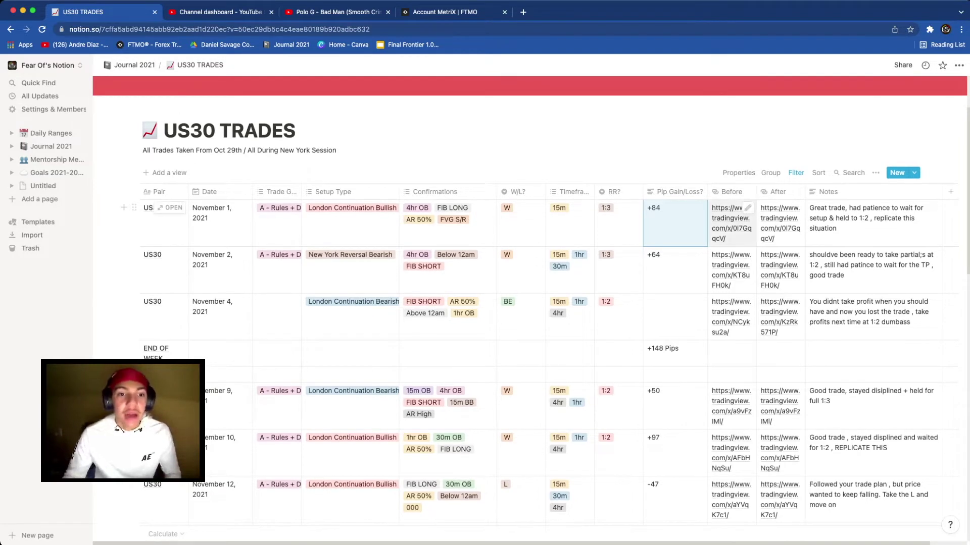
left_click(729, 223)
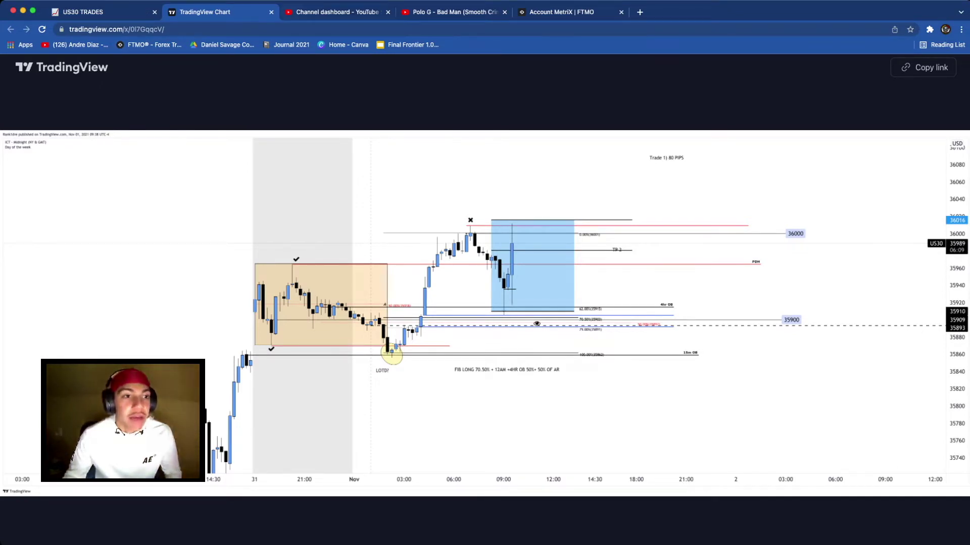
left_click(271, 11)
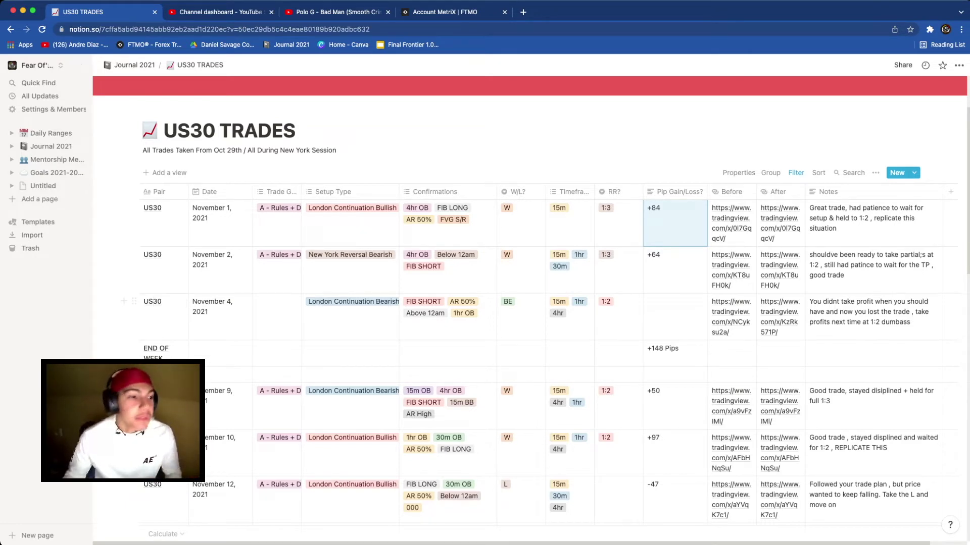
- Review the November trades listed week by week in the US30 TRADES table
scroll(485, 303, "down", 3)
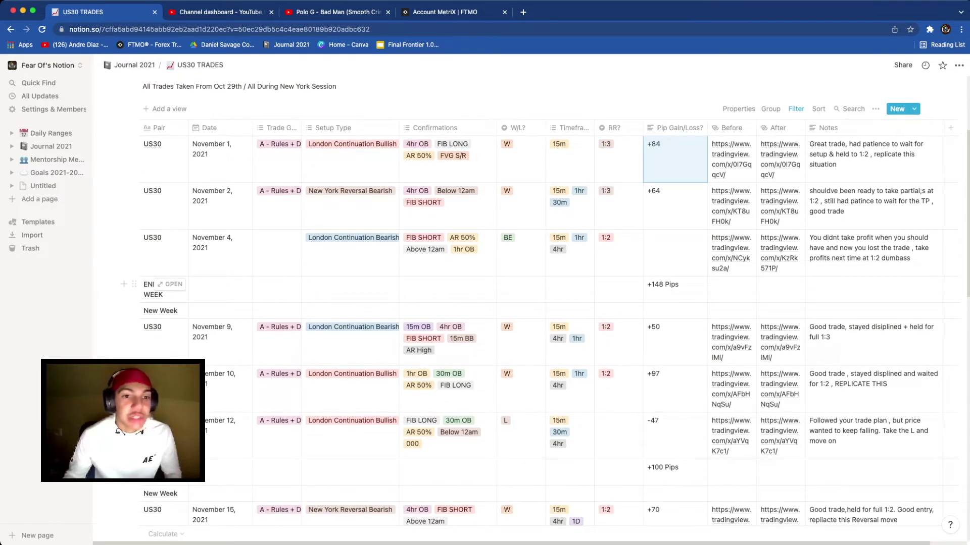
scroll(539, 305, "down", 5)
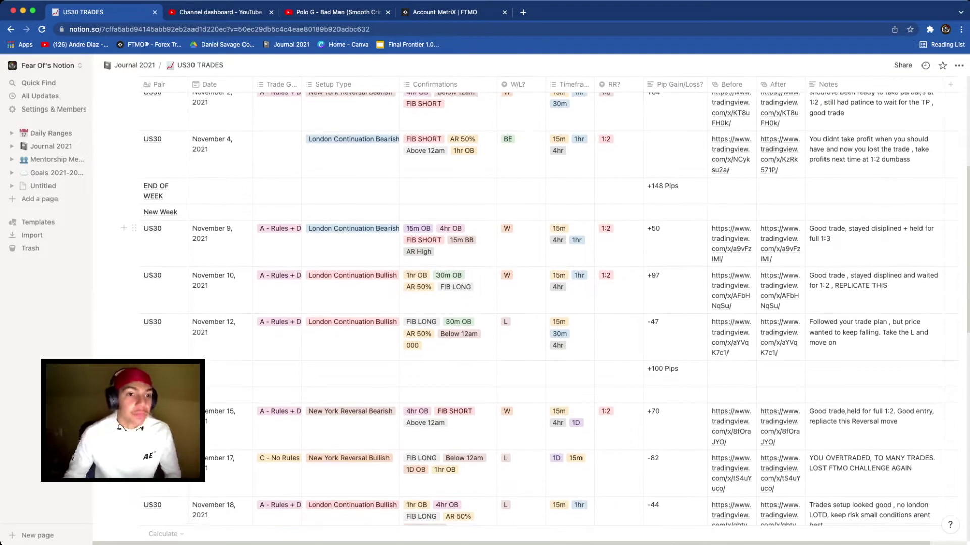
scroll(541, 309, "down", 10)
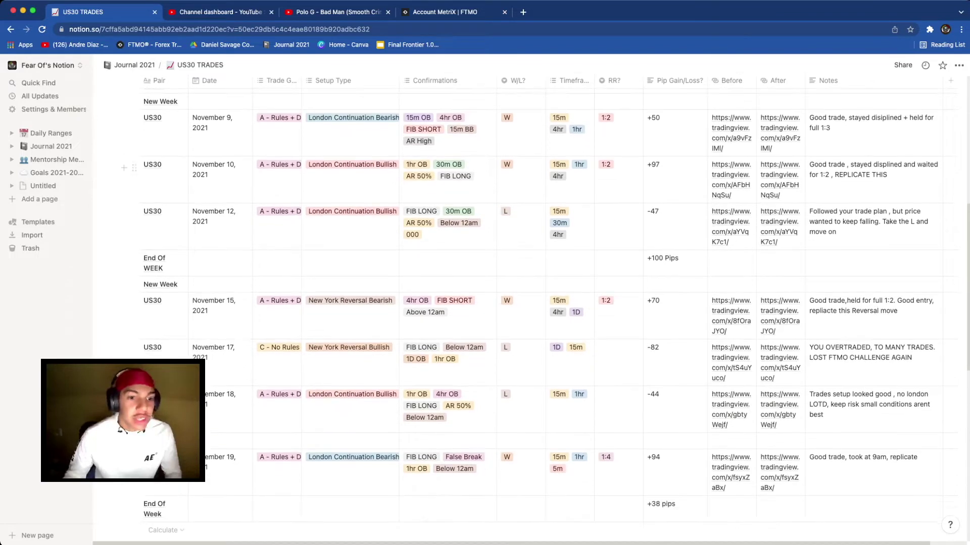
scroll(541, 309, "up", 15)
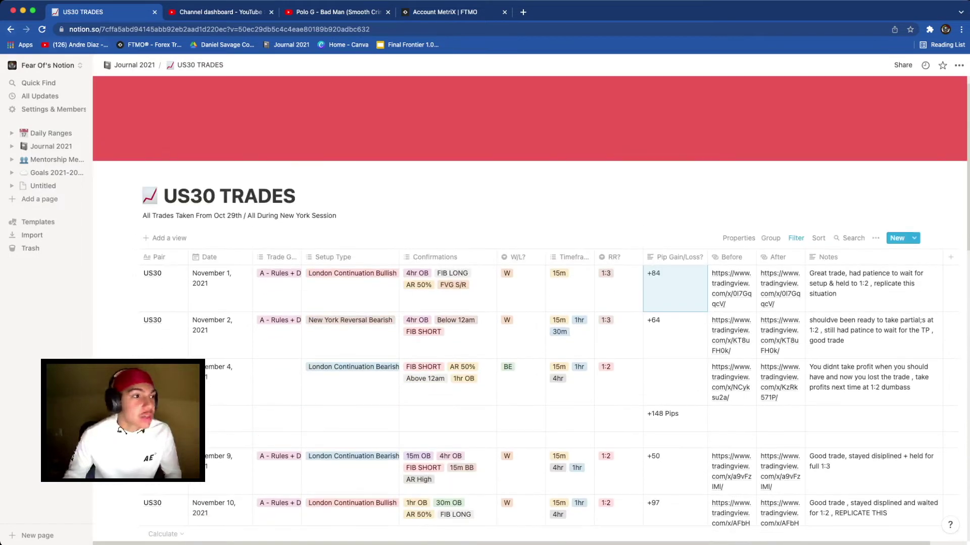
- View the Daily Ranges page, then expand Journal 2021 and look through its Q2 Trades table
left_click(45, 133)
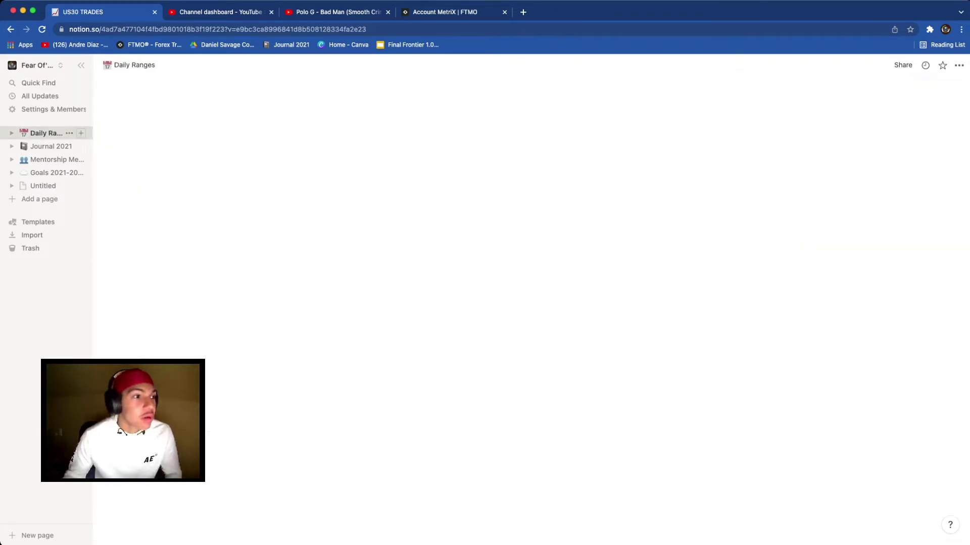
left_click(11, 146)
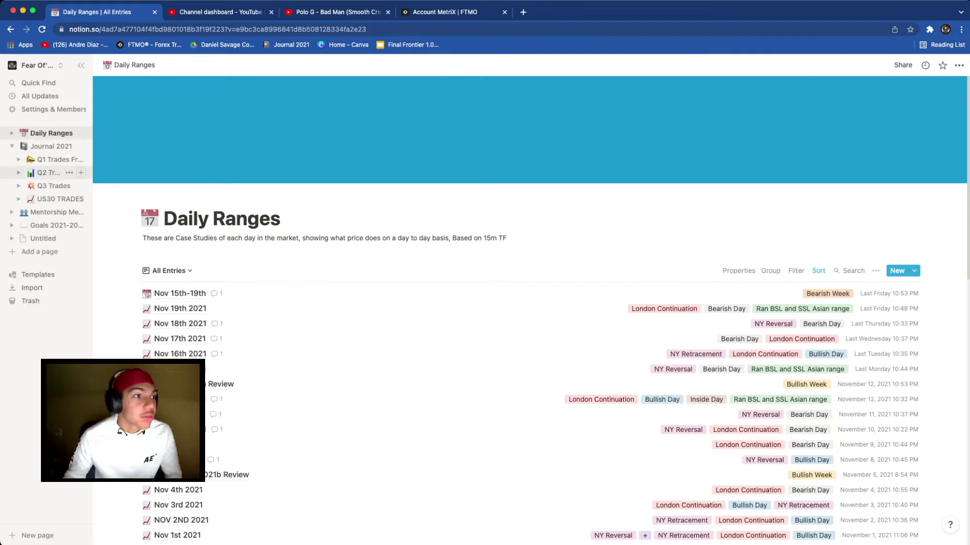
left_click(49, 172)
scroll(530, 303, "down", 10)
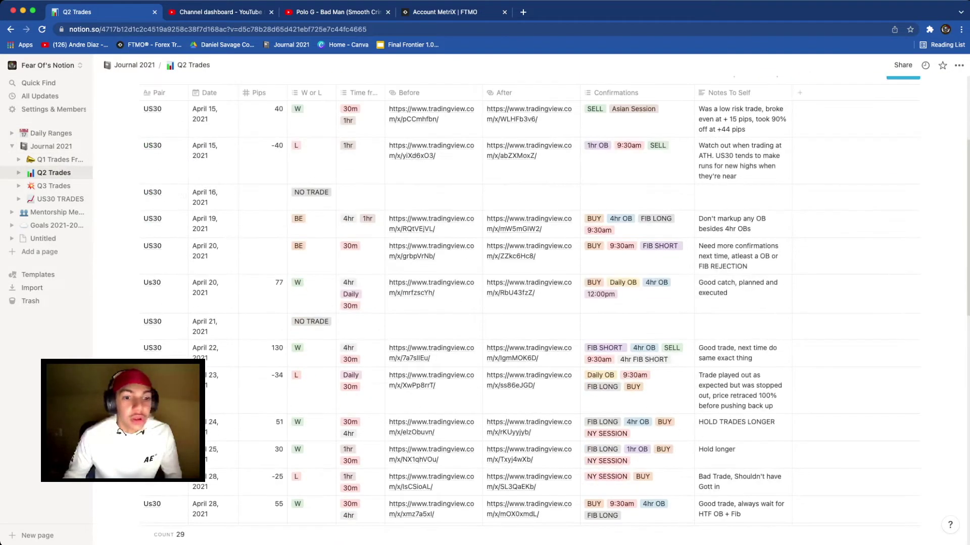
scroll(530, 303, "up", 10)
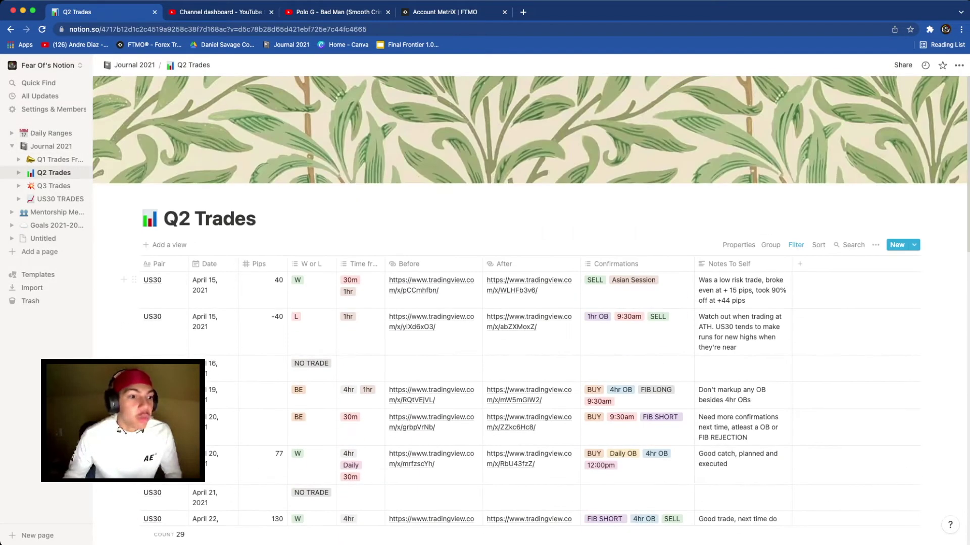
- Look through the entries on the Q1 Trades From Sheets page
left_click(55, 159)
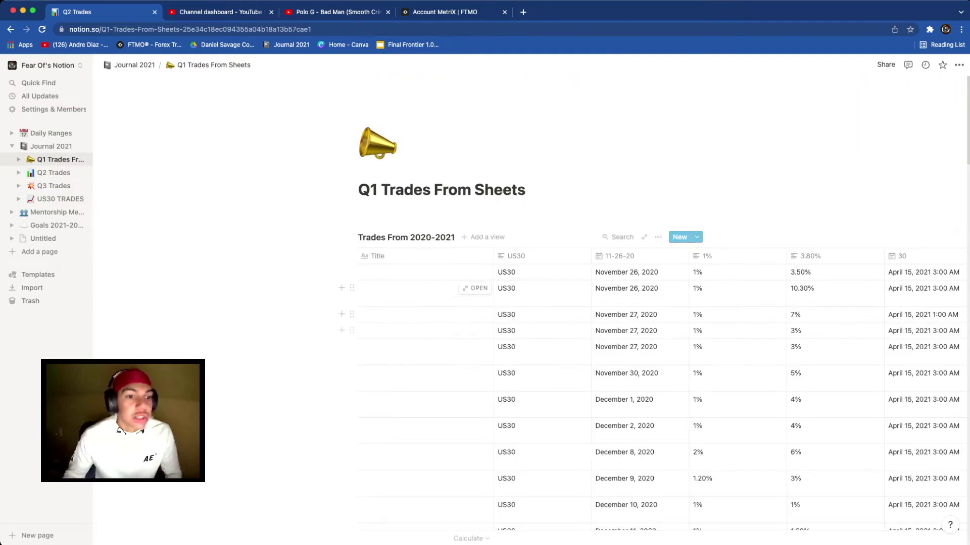
scroll(530, 290, "down", 4)
scroll(530, 303, "down", 3)
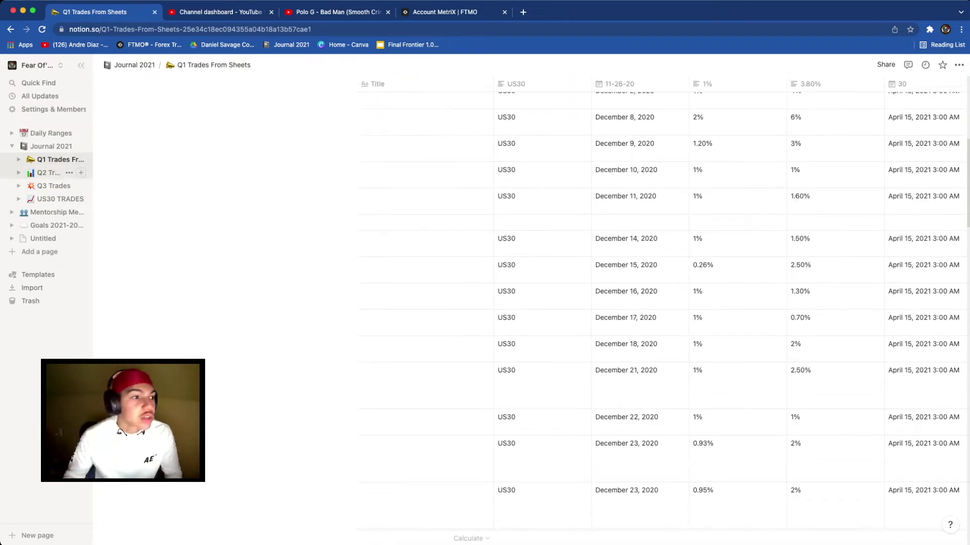
- Reopen Q2 Trades, review its April and May entries, and collapse Journal 2021
left_click(53, 172)
scroll(177, 202, "down", 3)
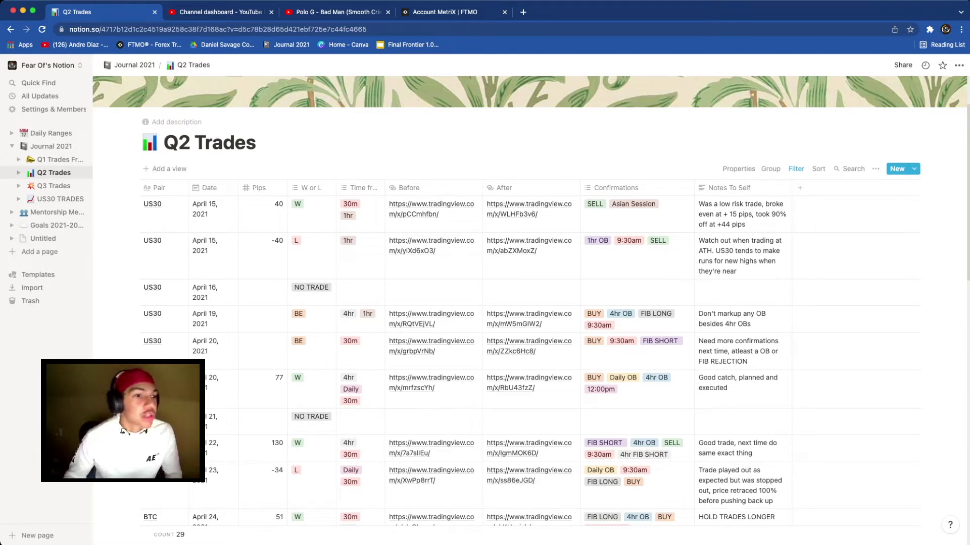
scroll(530, 238, "down", 10)
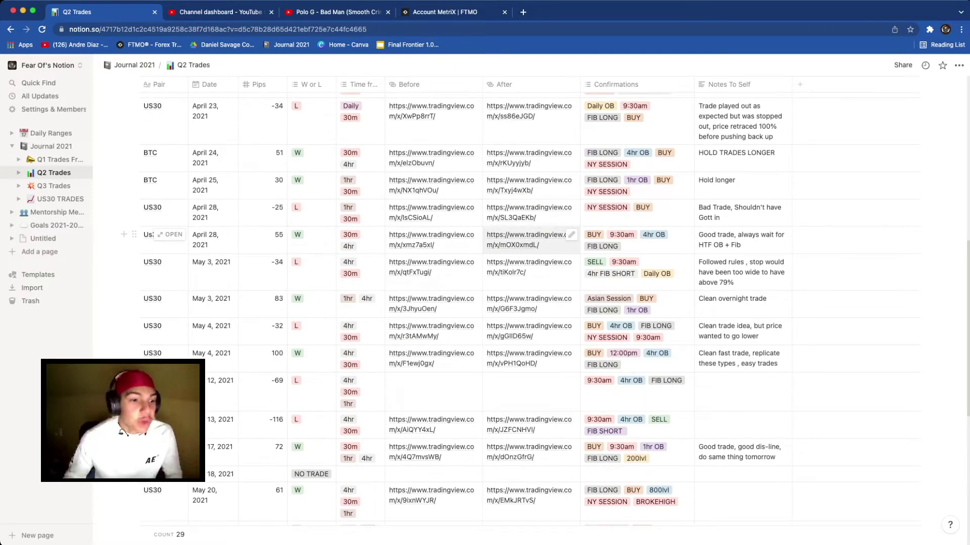
scroll(555, 237, "up", 10)
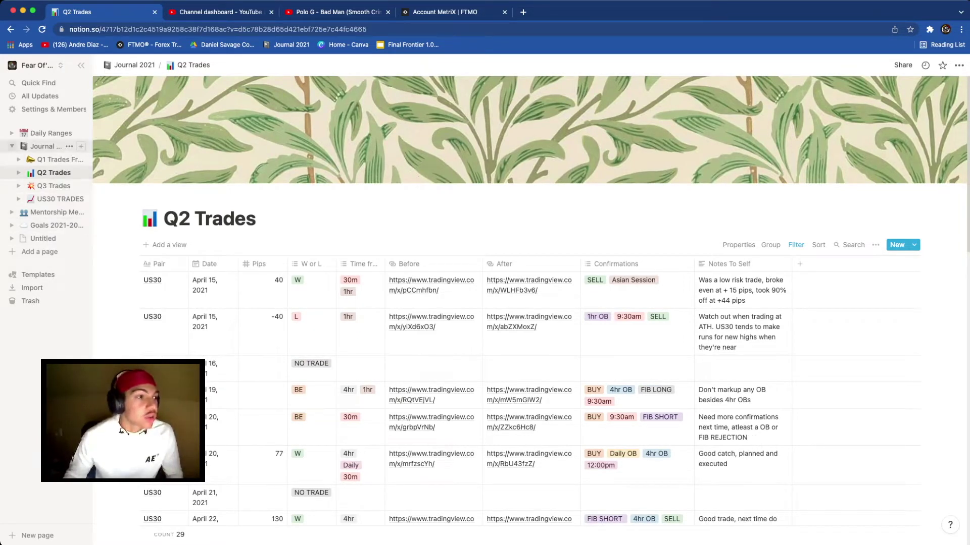
left_click(12, 145)
left_click(39, 199)
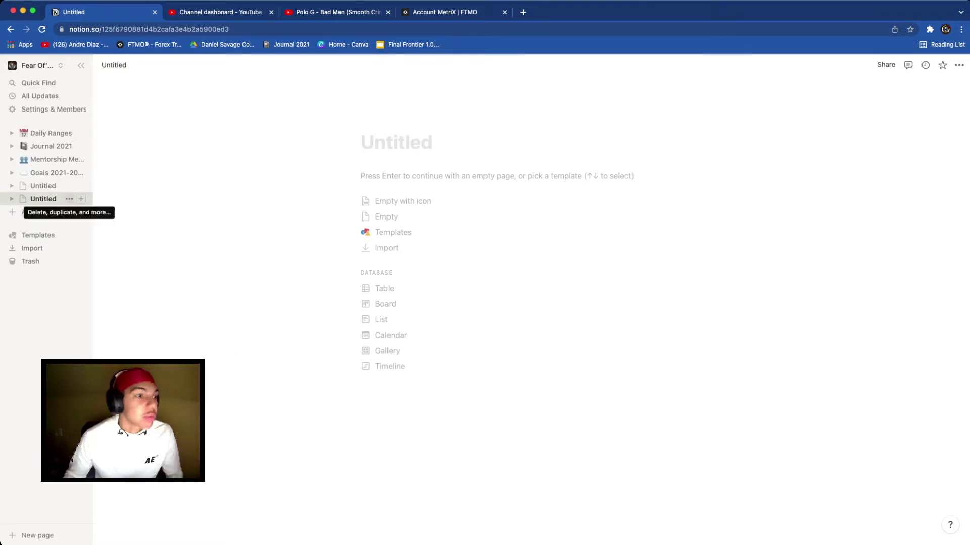
left_click(12, 199)
left_click(69, 199)
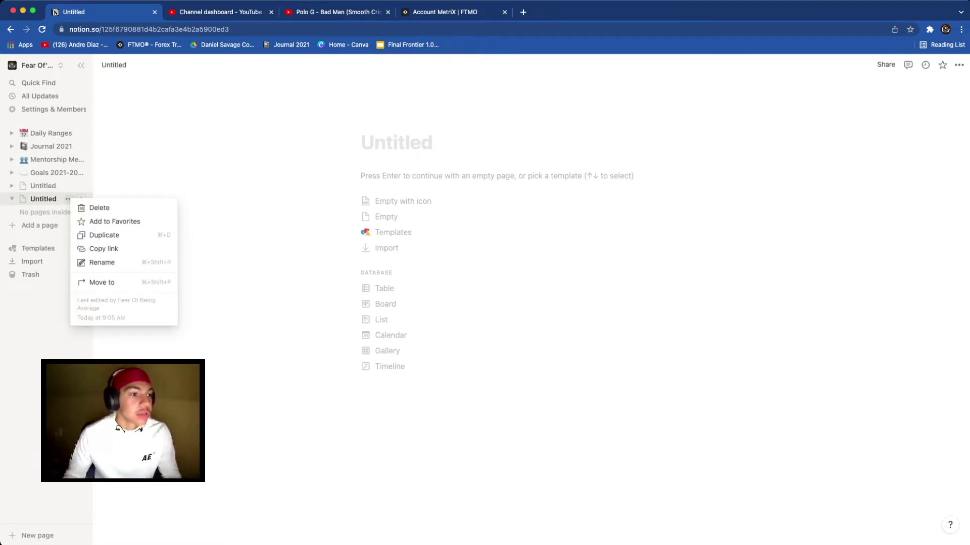
left_click(98, 206)
- Open the existing Untitled page and apply the Sales Assets template from the Sales category
left_click(43, 186)
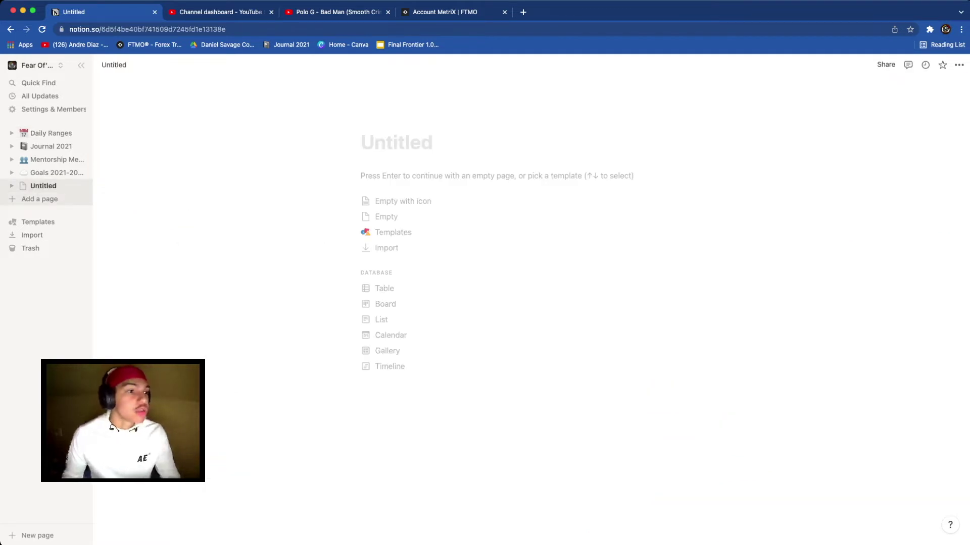
key("Down")
key("Down")
key("Return")
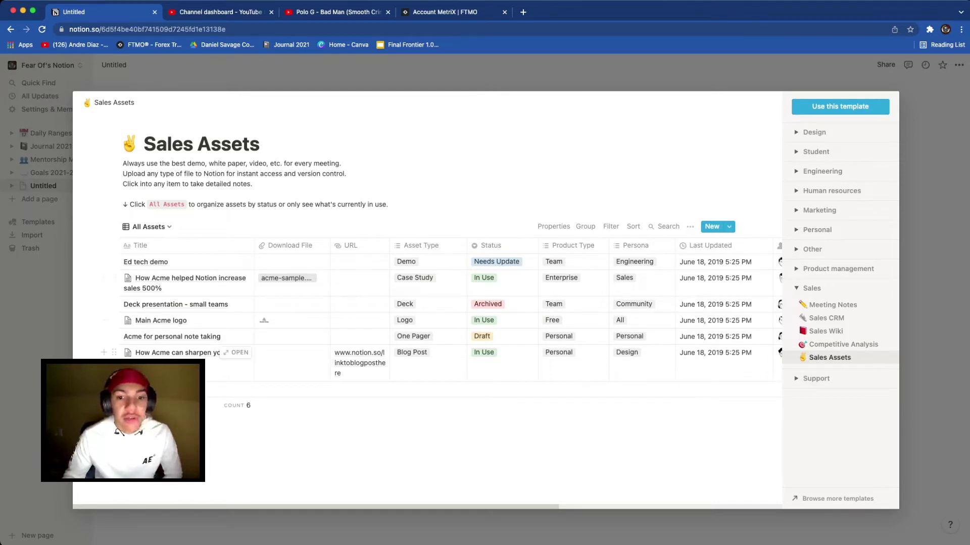
left_click(840, 107)
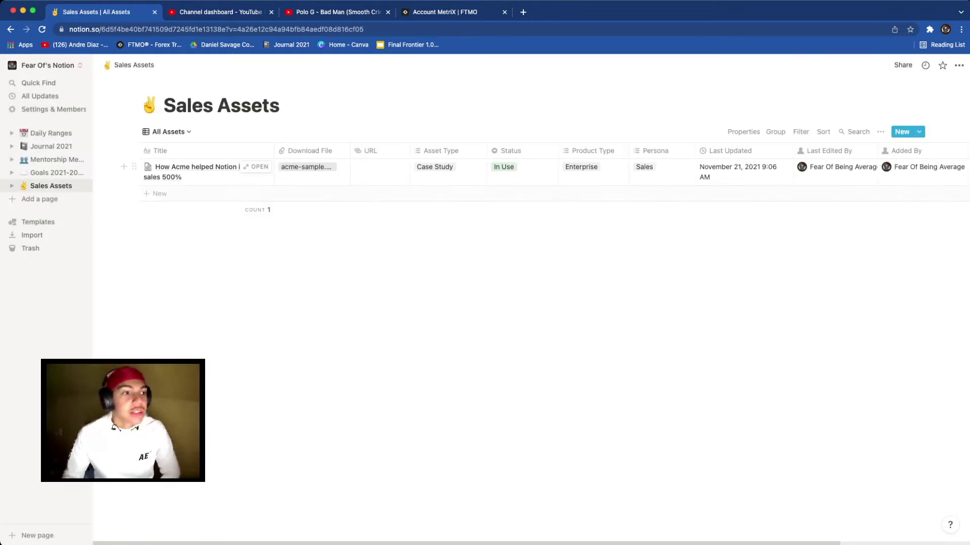
- Clear the title and the attached download file from the sample row of the Sales Assets table
left_click(206, 172)
key("super+a")
key("BackSpace")
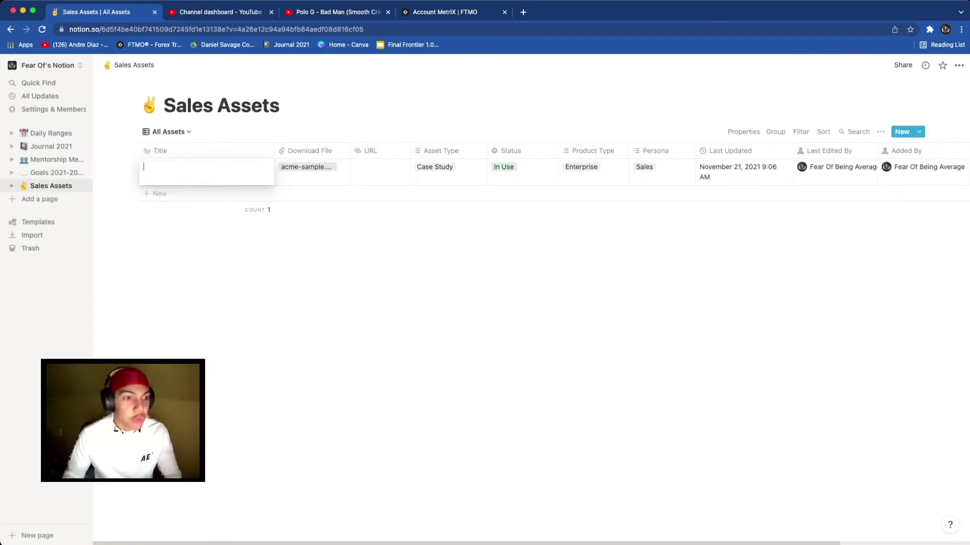
left_click(312, 167)
left_click(381, 169)
left_click(348, 225)
key("Escape")
- Remove the Case Study asset type and the In Use status from the sample row
left_click(444, 167)
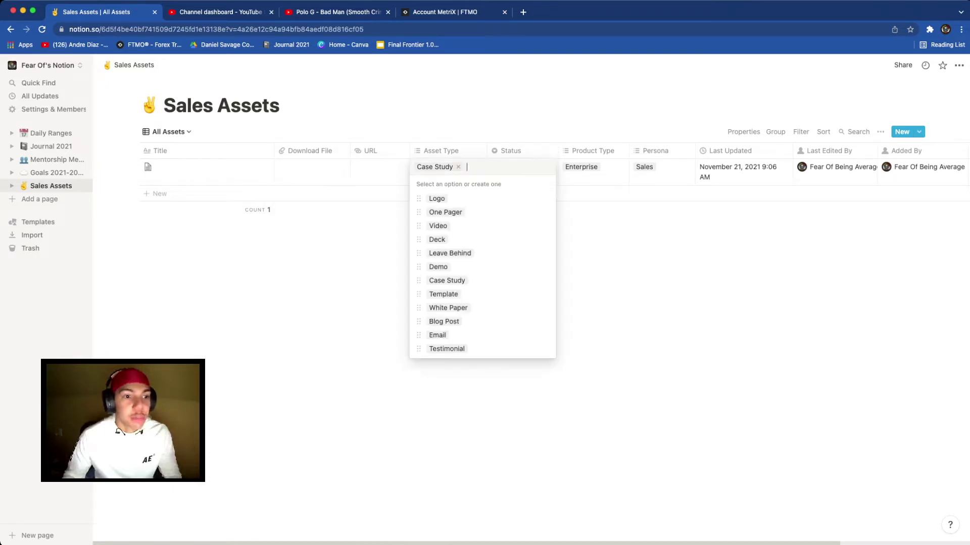
left_click(458, 167)
key("Escape")
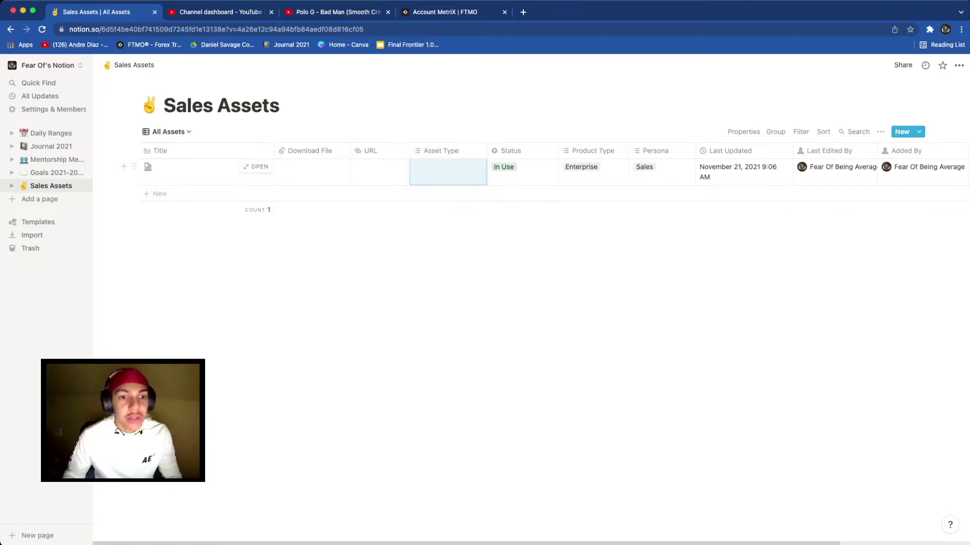
left_click(521, 167)
key("BackSpace")
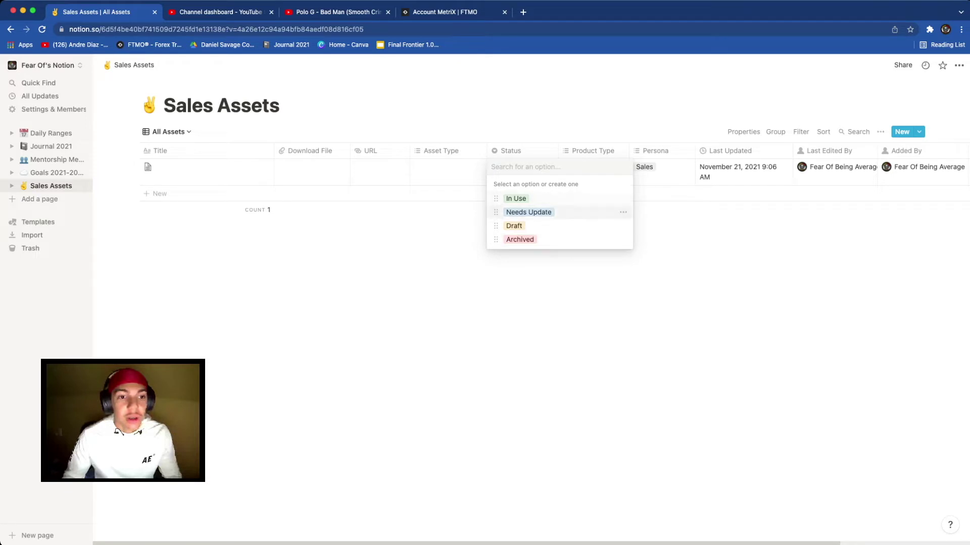
key("Escape")
left_click(206, 150)
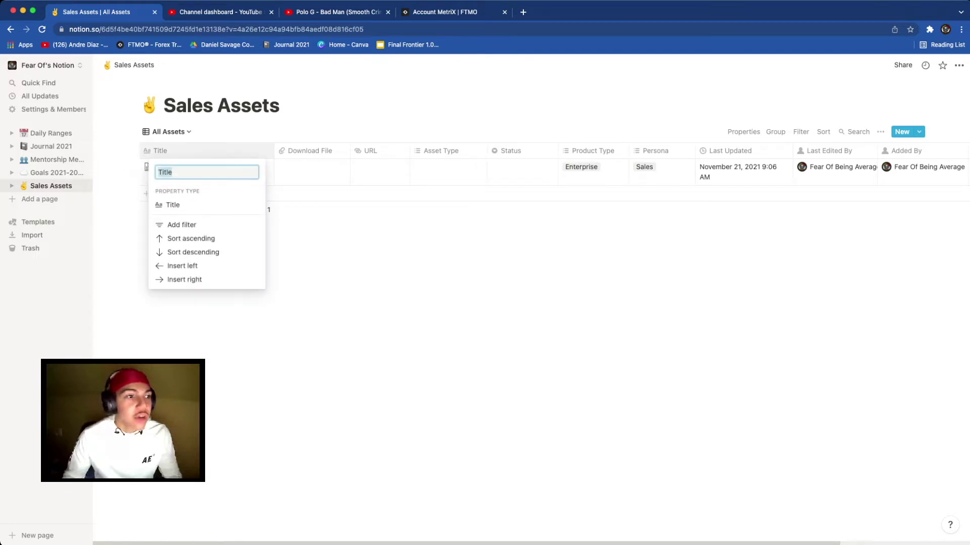
key("Escape")
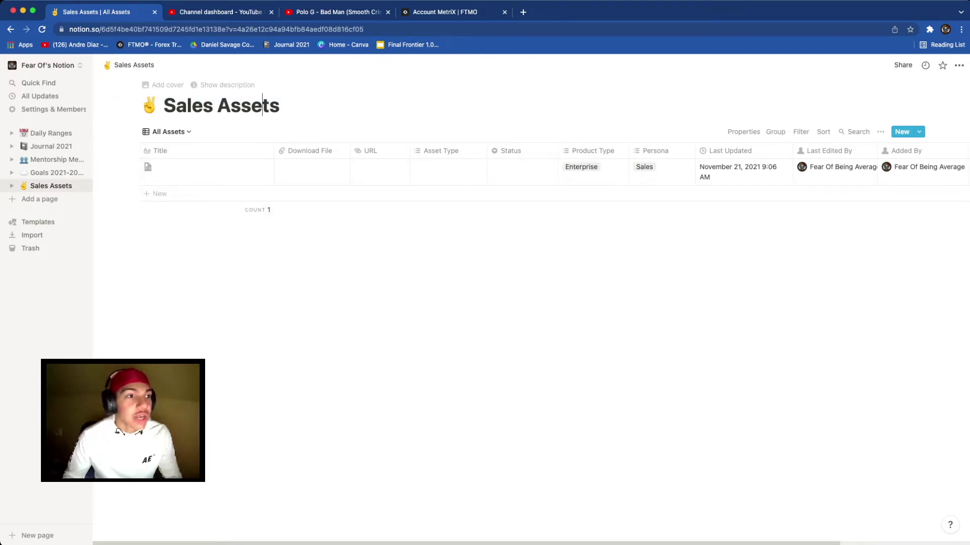
- Rename the Sales Assets page as Journal 2022
left_click_drag(279, 105, 164, 105)
left_click(164, 105)
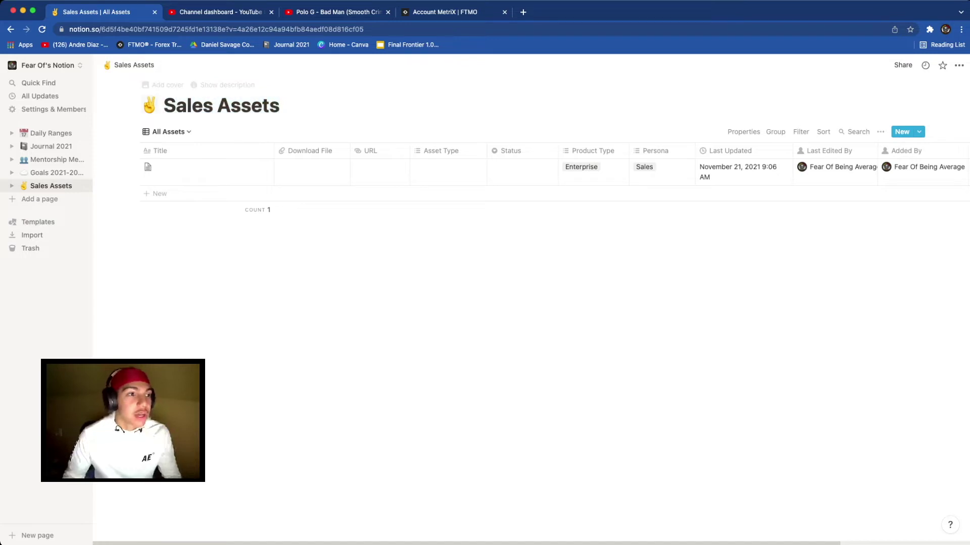
key("shift+Right")
key("shift+Right")
key("shift+Right")
key("shift+Right")
key("shift+Right")
key("shift+Right")
key("shift+Right")
key("shift+Right")
key("shift+Right")
key("shift+Right")
key("shift+Right")
key("shift+Right")
key("BackSpace")
type("Joura")
type("nl")
key("BackSpace")
key("BackSpace")
key("BackSpace")
type("nal 2022")
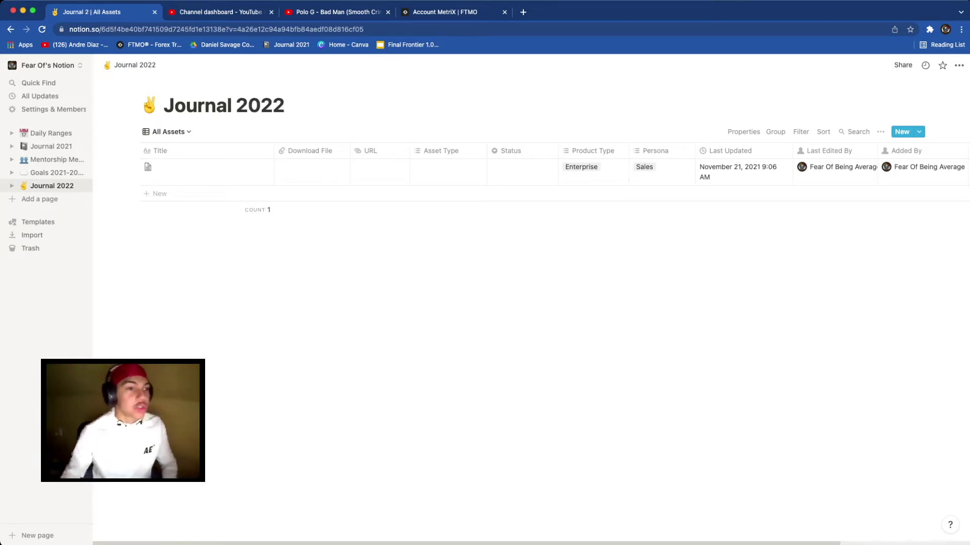
- Change the Journal 2022 page icon to the smiling face with hearts emoji
left_click(149, 105)
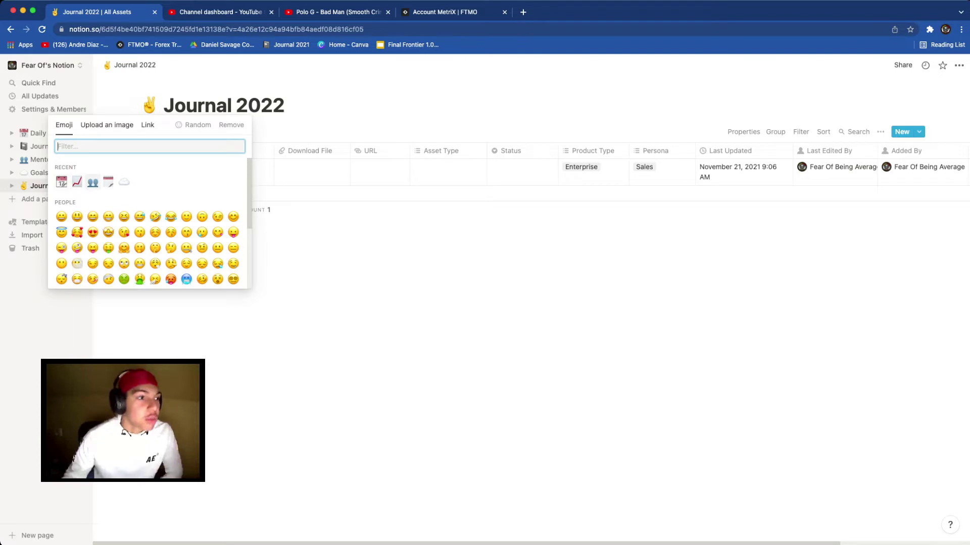
left_click(76, 233)
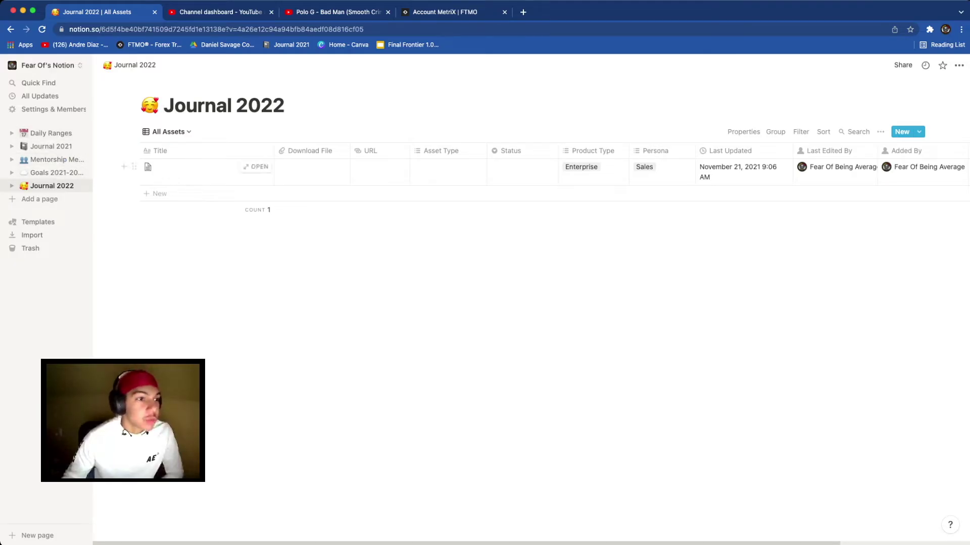
left_click(167, 131)
left_click(167, 167)
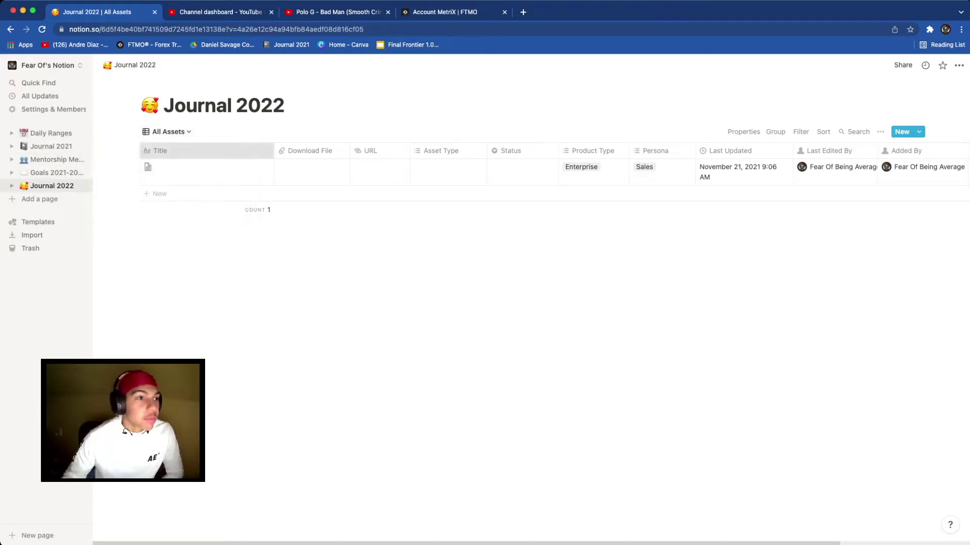
- Delete the Product Type and Persona properties from the Journal 2022 table
left_click(162, 150)
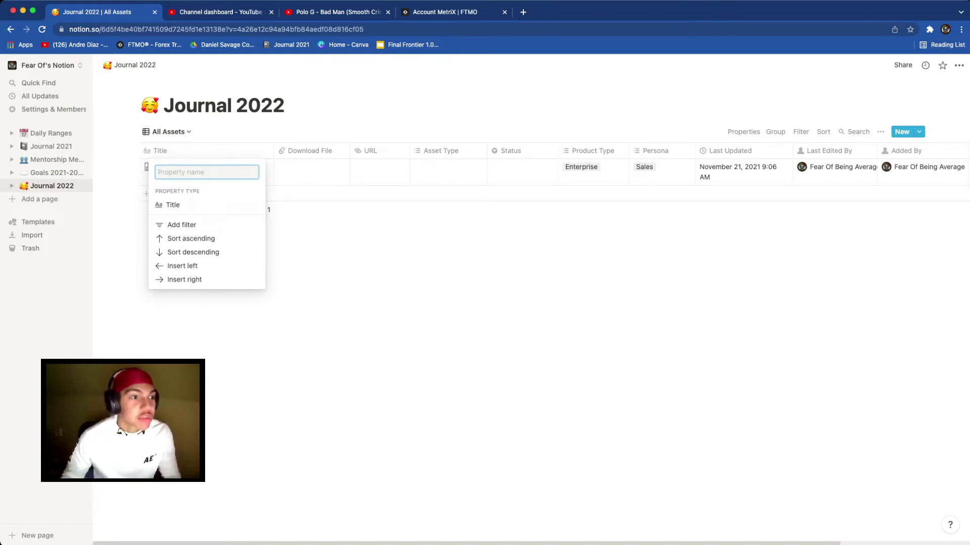
key("Escape")
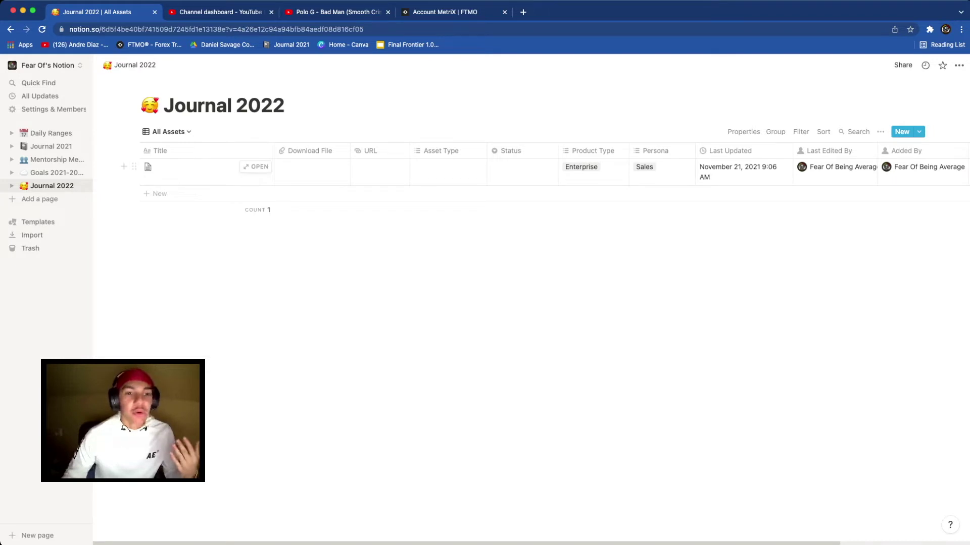
left_click(593, 171)
left_click(593, 151)
left_click(593, 150)
left_click(564, 334)
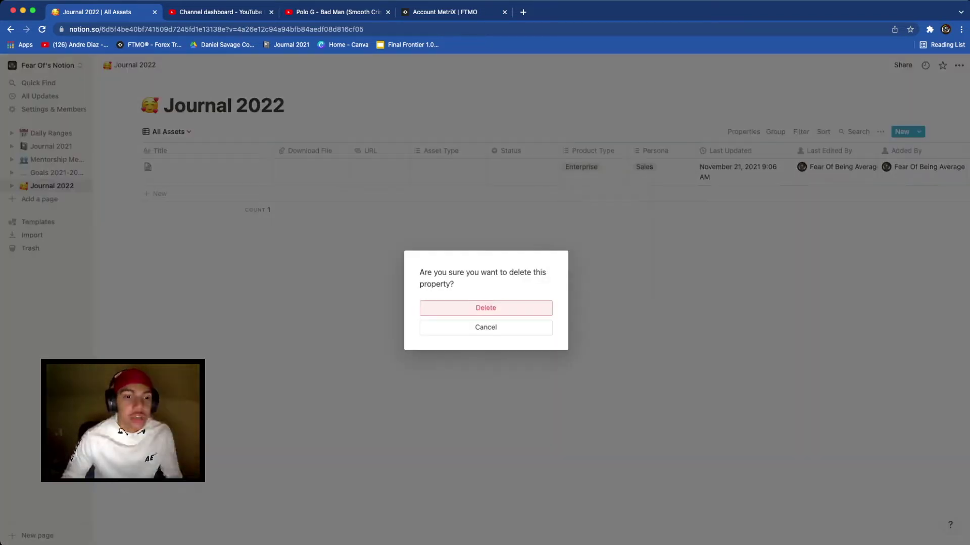
left_click(485, 307)
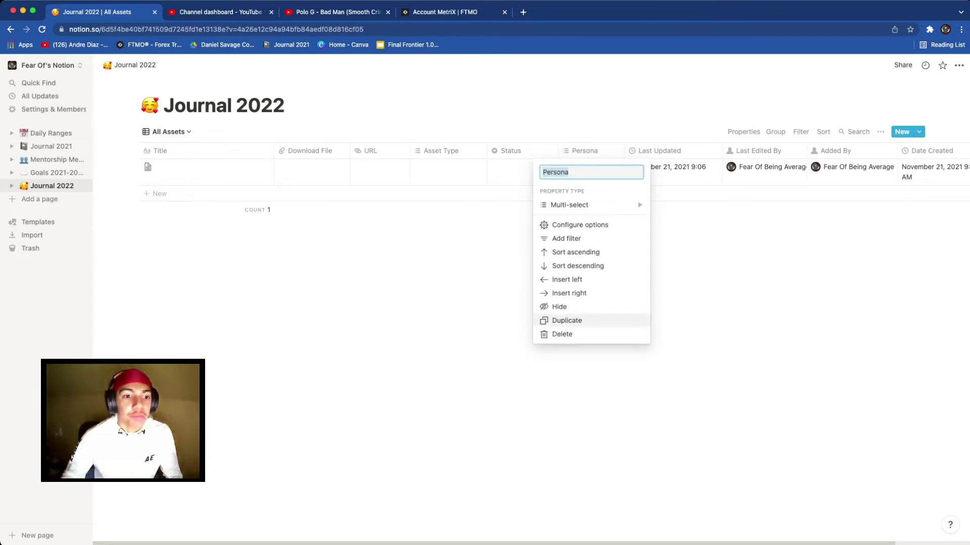
left_click(562, 333)
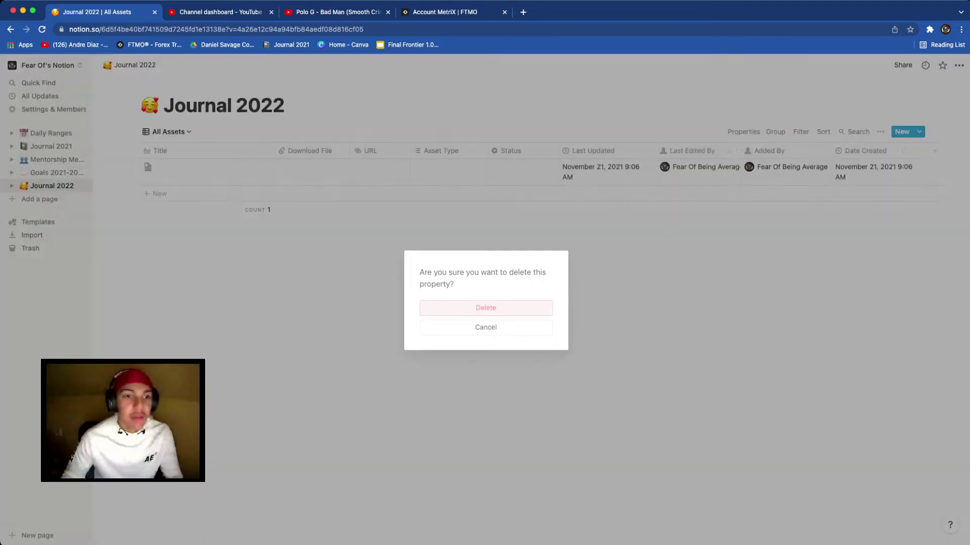
left_click(485, 307)
- Delete the Last Updated and Last Edited By properties from the Journal 2022 table
left_click(593, 150)
left_click(577, 319)
left_click(485, 307)
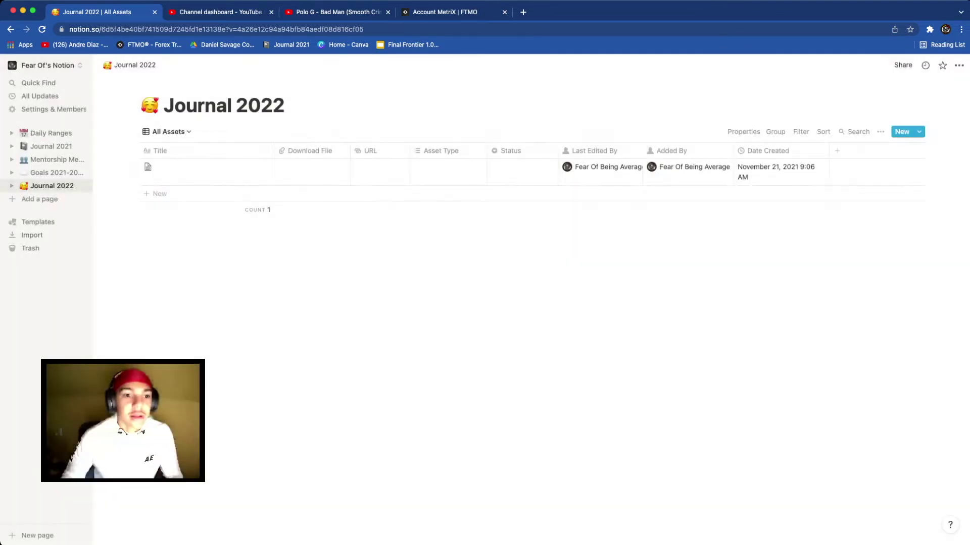
left_click(594, 151)
left_click(571, 321)
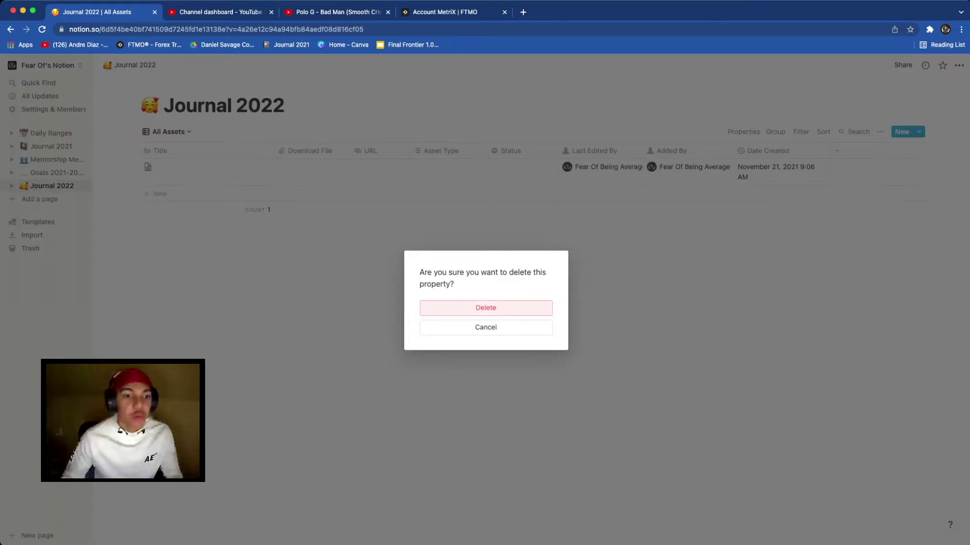
left_click(484, 307)
- Delete the Added By and Date Created properties from the Journal 2022 table
left_click(586, 151)
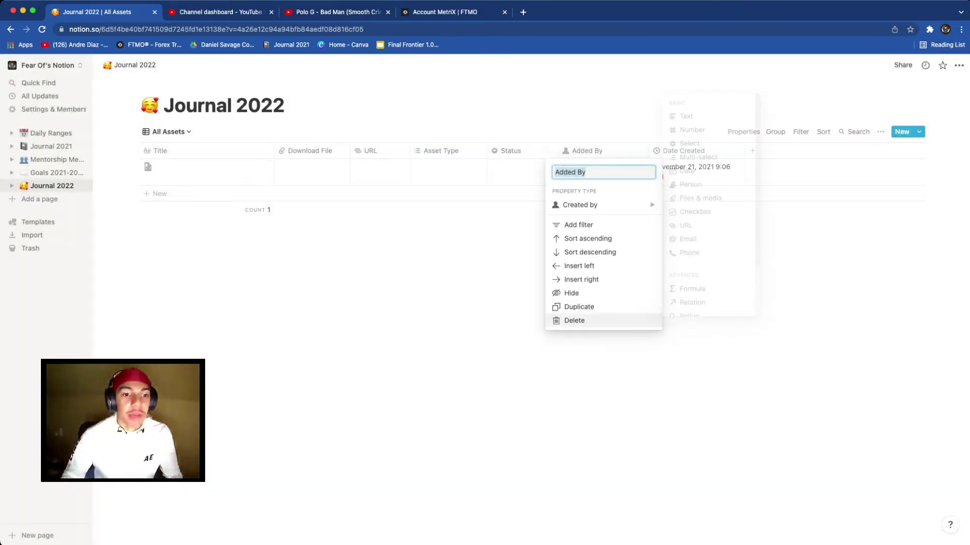
left_click(571, 320)
left_click(484, 307)
left_click(591, 151)
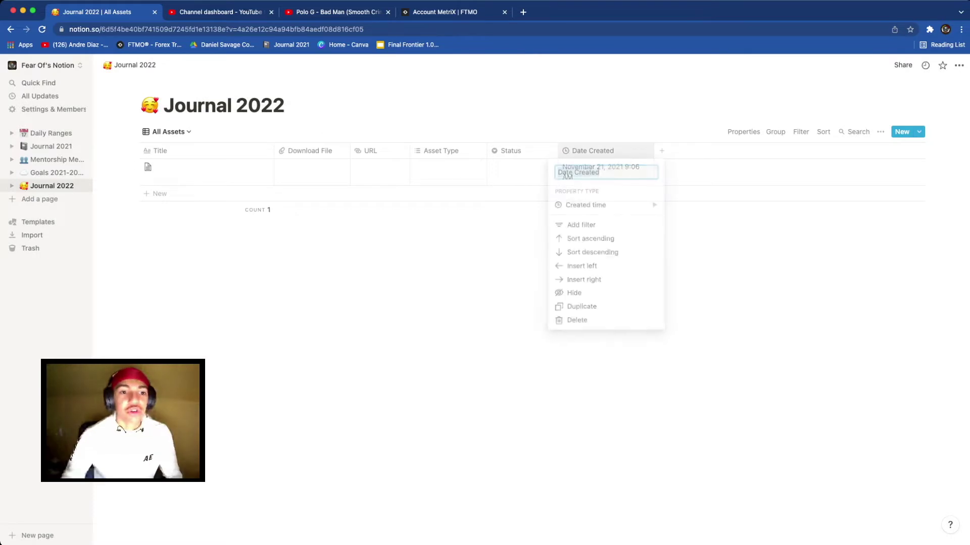
left_click(571, 320)
left_click(485, 307)
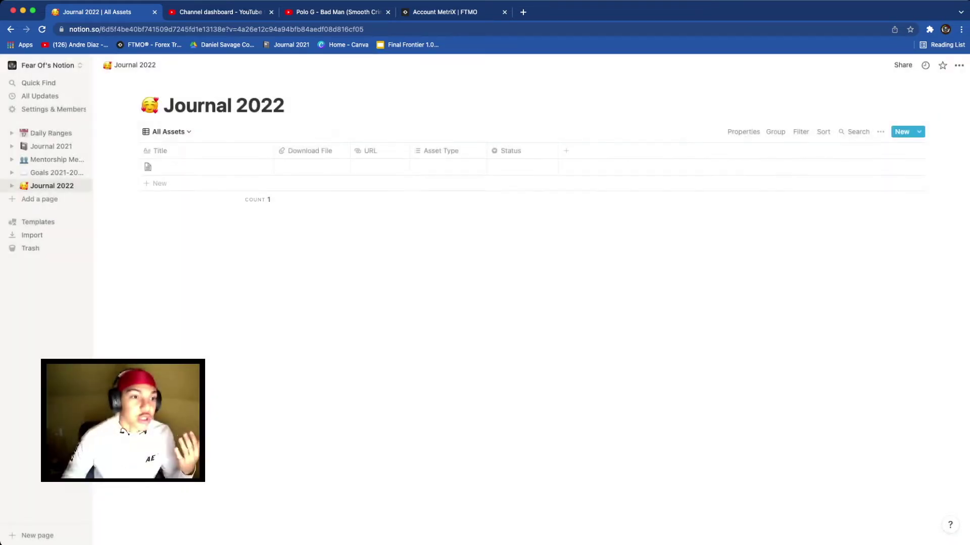
left_click(206, 167)
left_click(206, 150)
left_click(206, 151)
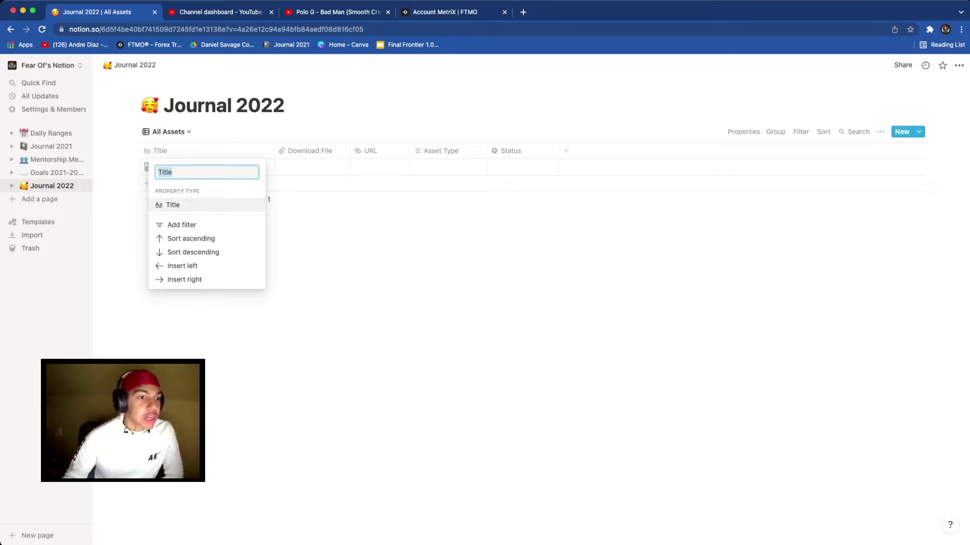
left_click(309, 151)
- Change the Download File property's type to Text and enter "Hey I Lost a Trade" in its first-row cell
left_click(309, 151)
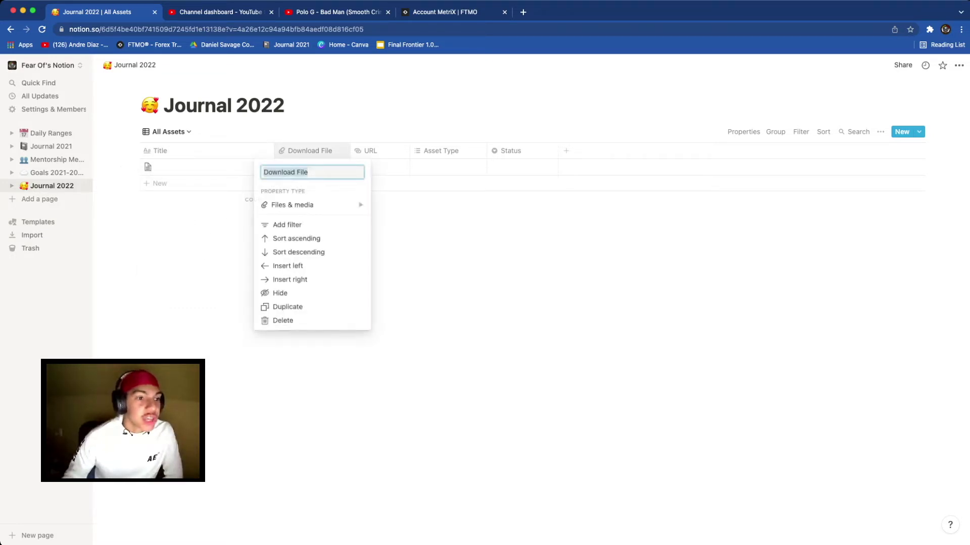
mouse_move(311, 205)
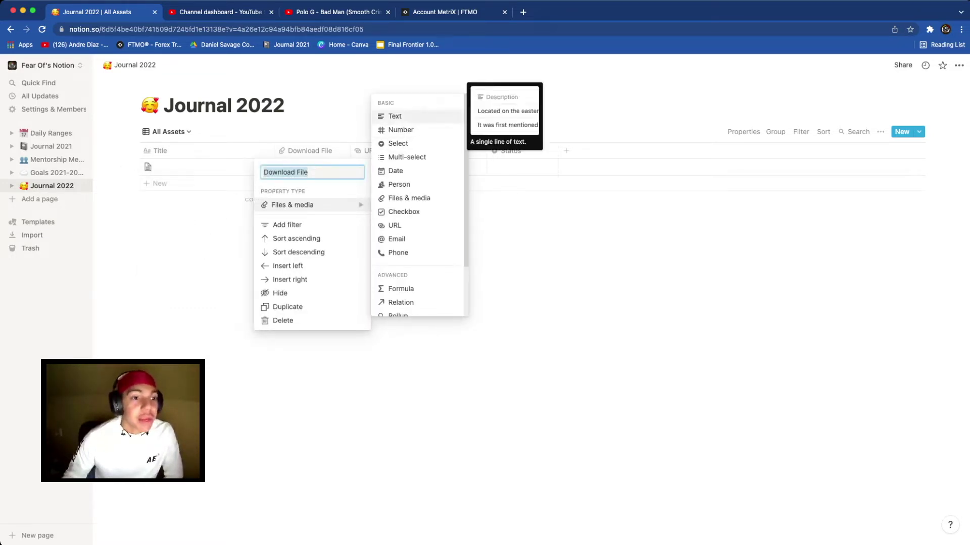
left_click(394, 116)
left_click(312, 167)
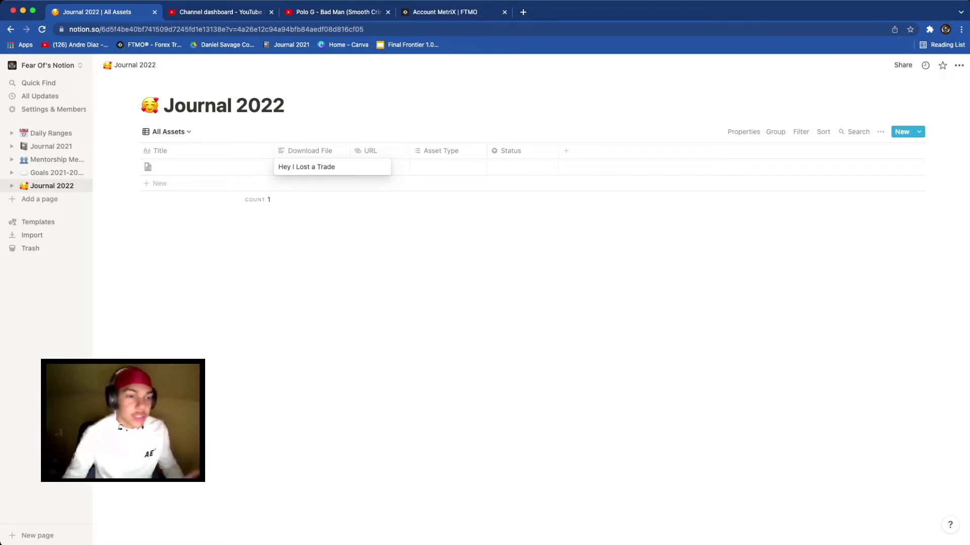
key("Return")
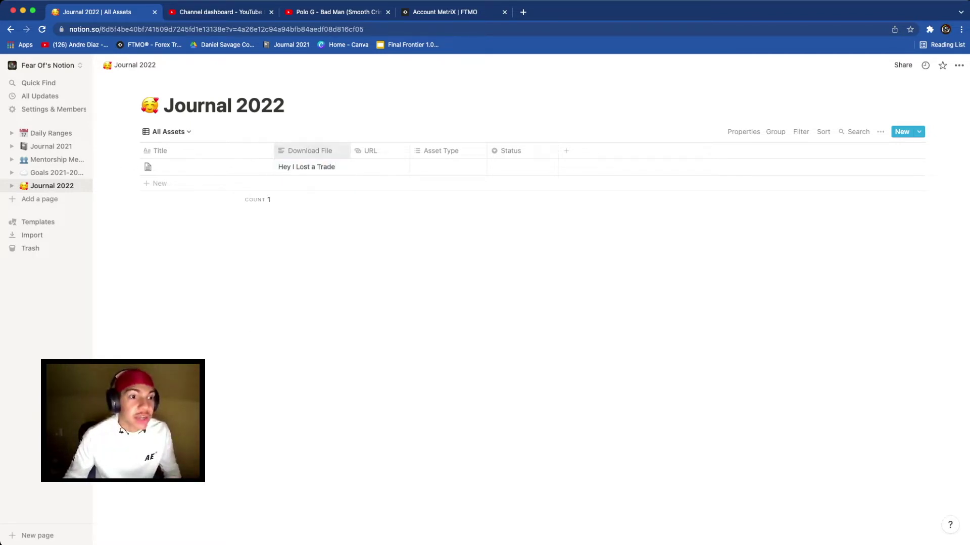
- Rename the Download File property as Notes and move its column after Status
left_click(309, 151)
key("BackSpace")
type("Notes")
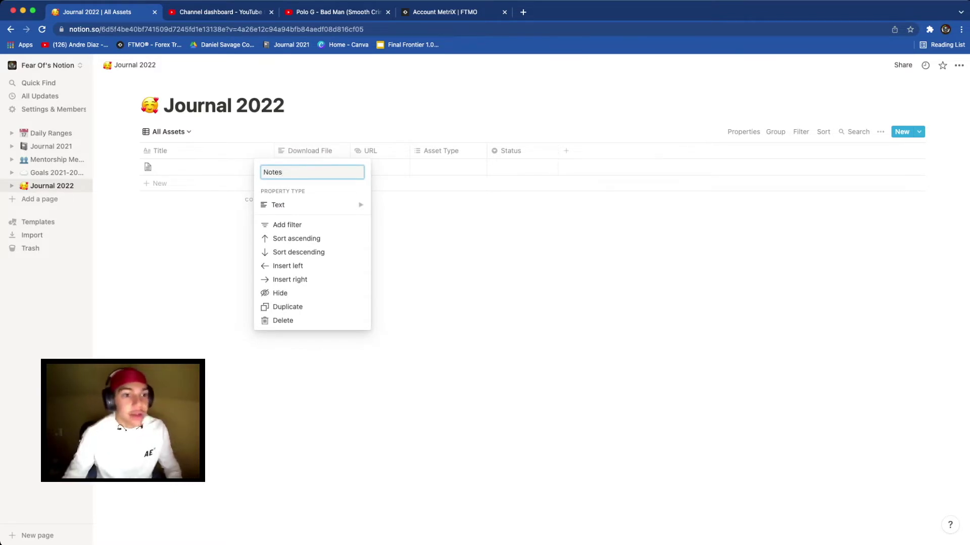
key("Return")
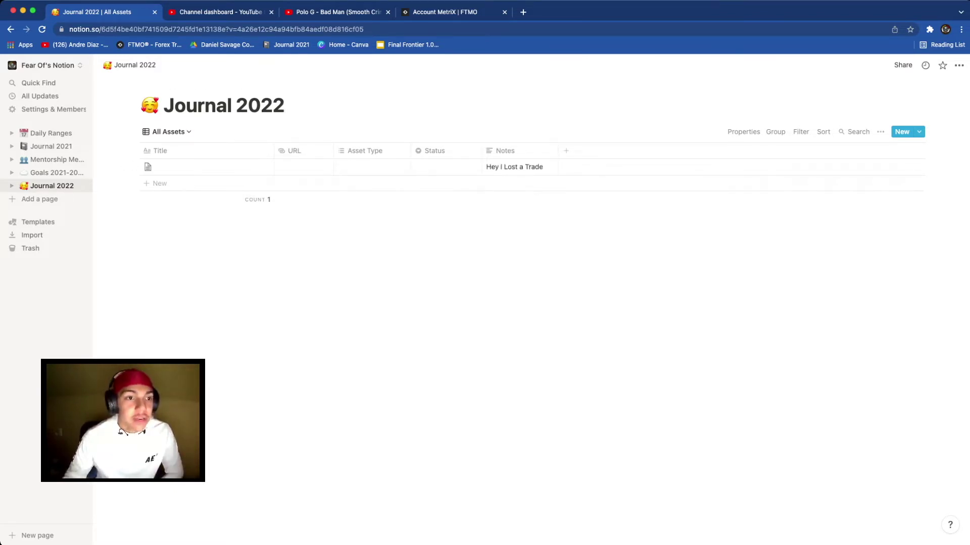
- Rename the URL property as "Before & AFTER"
left_click(294, 151)
left_click(303, 150)
left_click(303, 150)
type("Before & AFTER$")
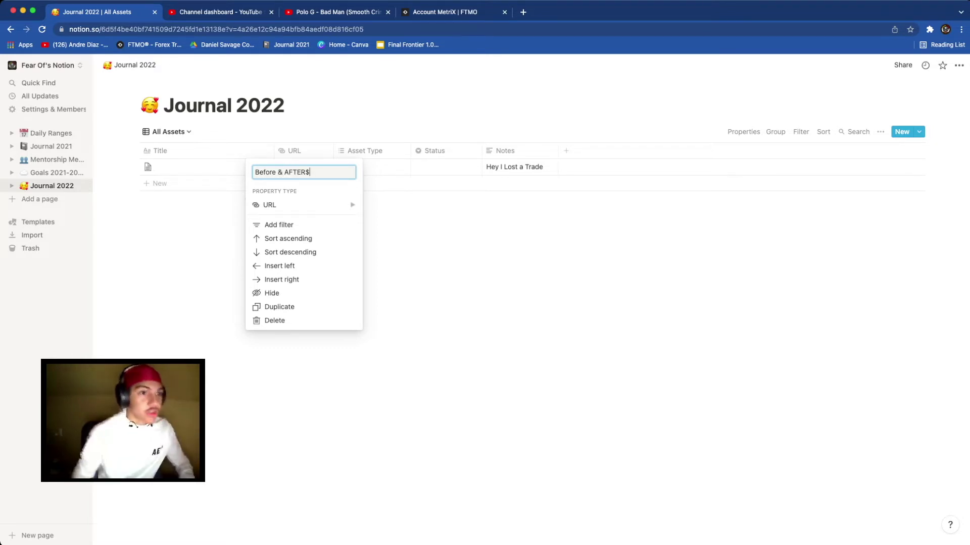
key("BackSpace")
key("Return")
- Prepare the first row's Before & AFTER cell for entry, switch to TradingView and copy the link to the US30 chart image
left_click(303, 166)
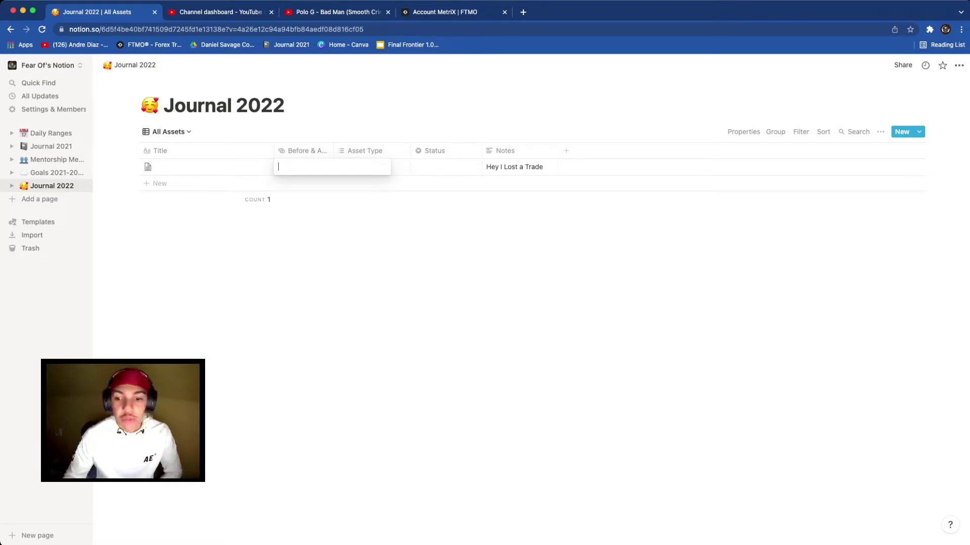
key("super+Tab")
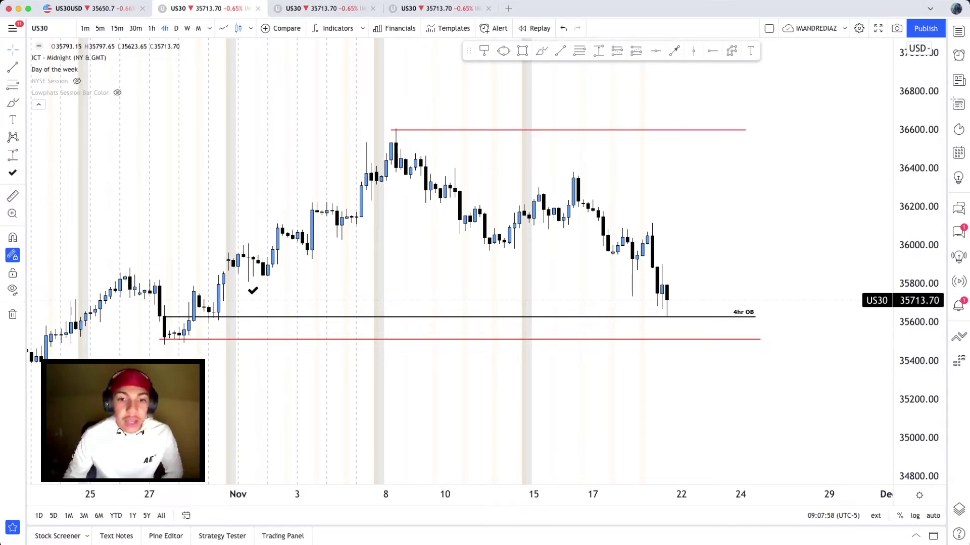
left_click(897, 29)
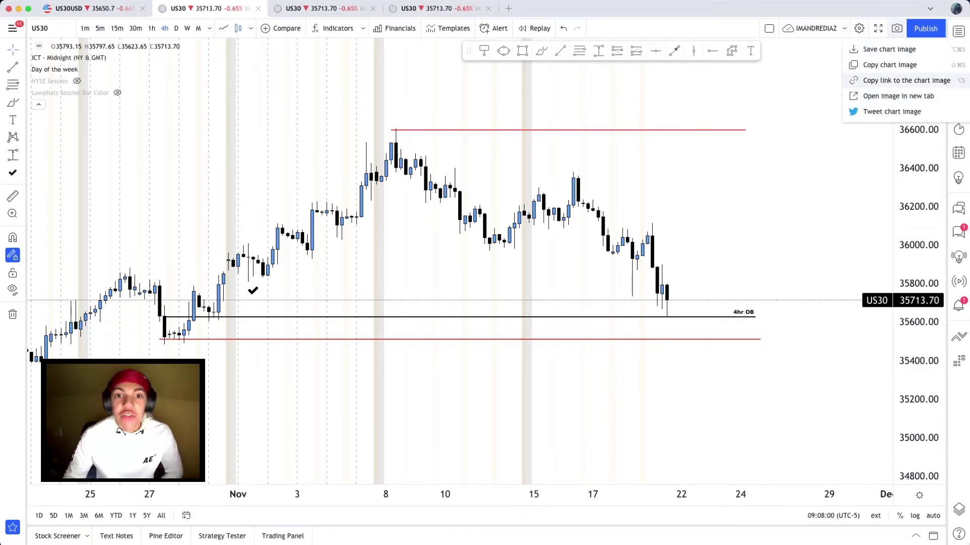
left_click(907, 80)
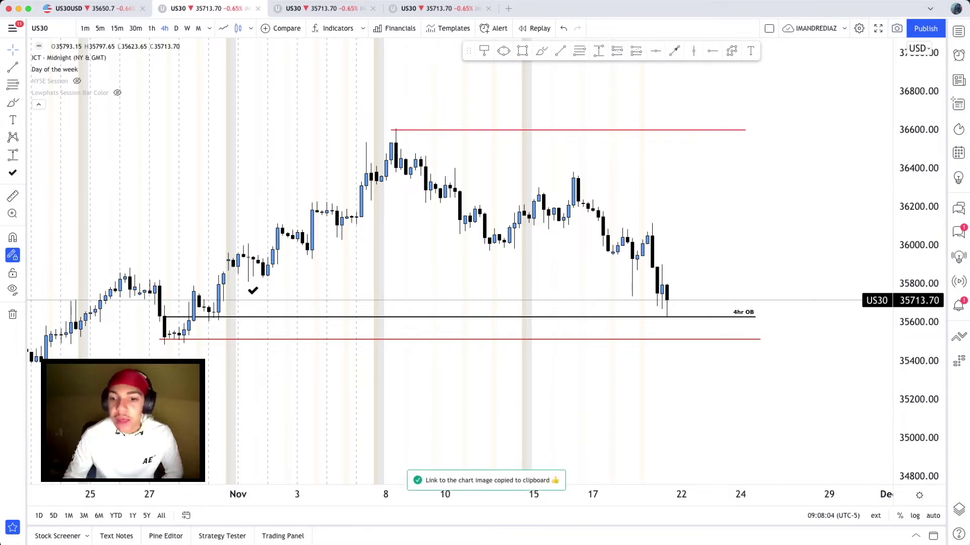
- Switch back to Notion, paste the copied chart image link into the first row's Before & AFTER cell, and open the link to check it
key("super+Tab")
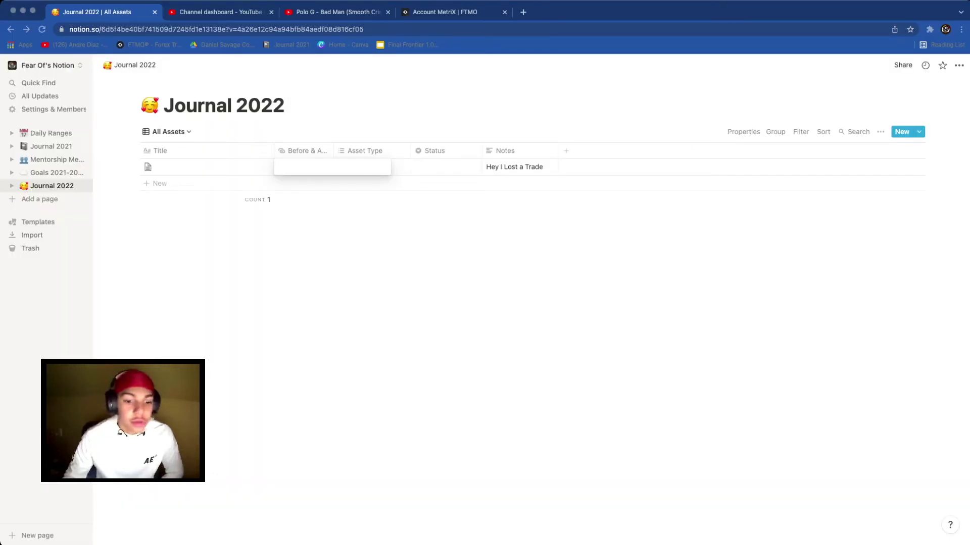
key("super+Tab")
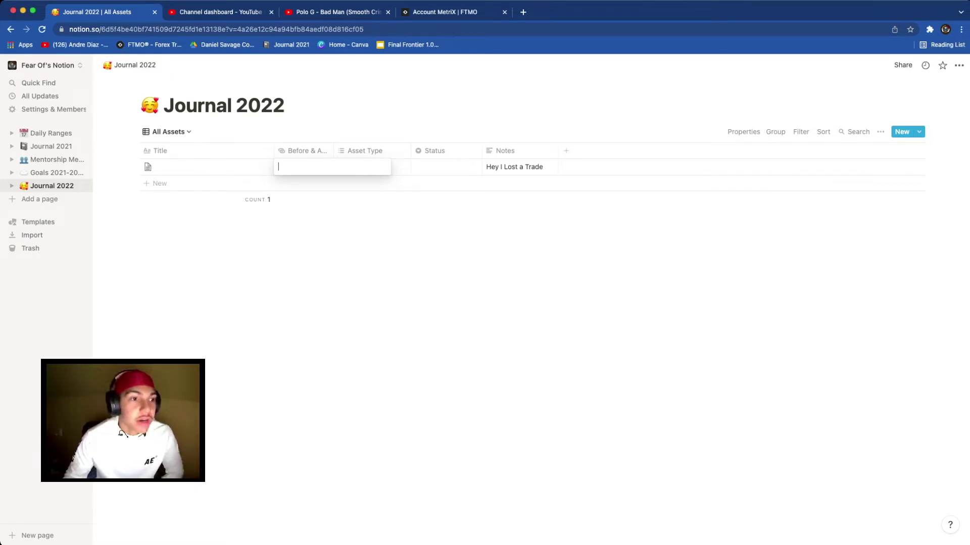
type("https://www.tradingview.com/x/qzTlARgw/")
key("Return")
left_click(303, 177)
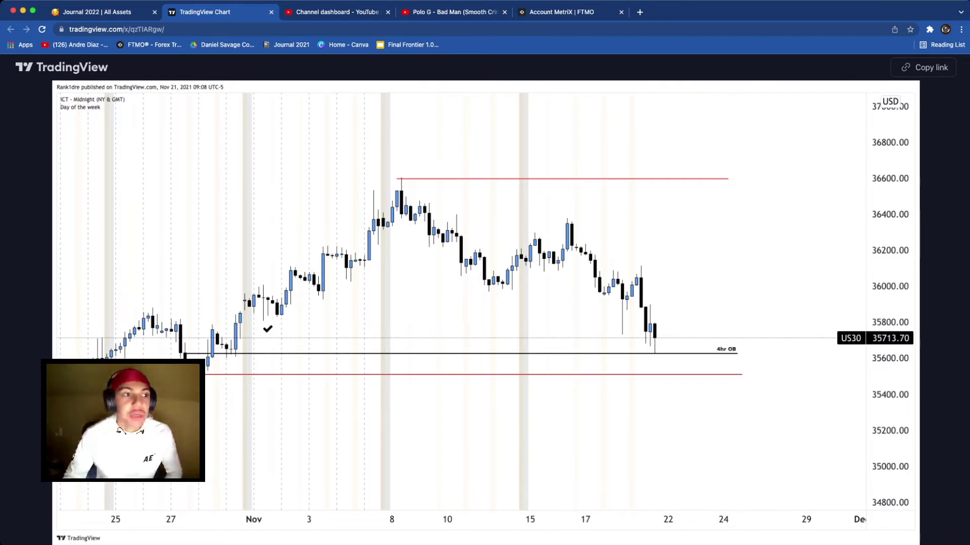
left_click(271, 11)
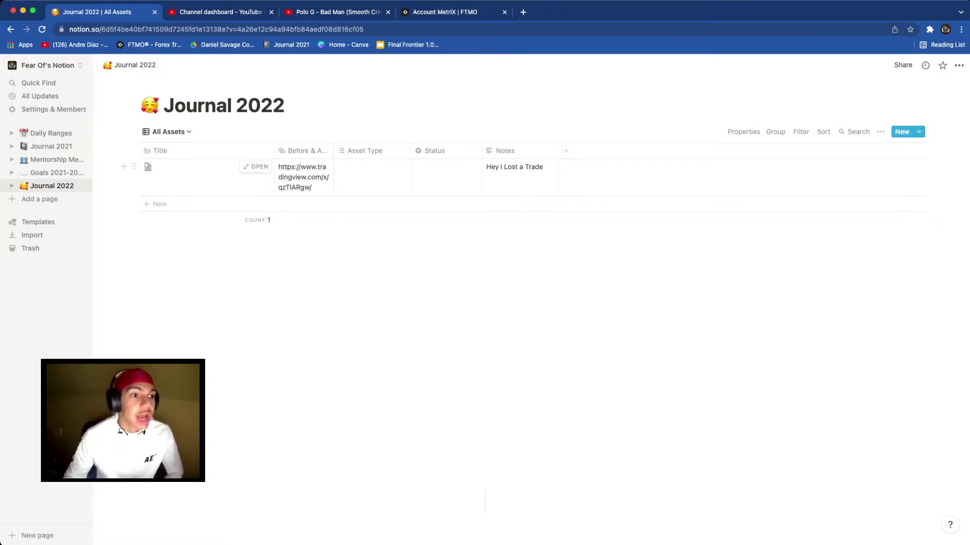
- Set the Asset Type property's type to Multi-select
left_click(372, 169)
left_click(371, 151)
left_click(372, 151)
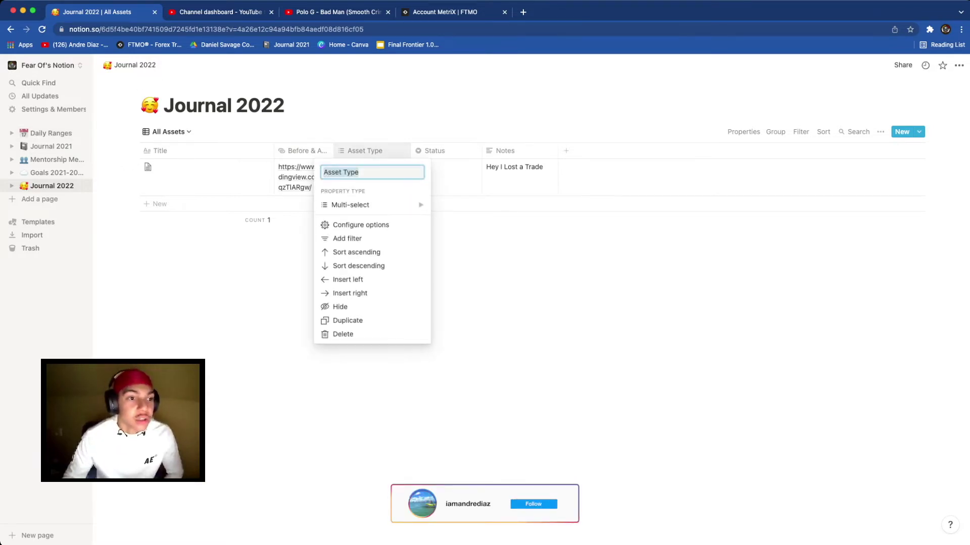
mouse_move(372, 204)
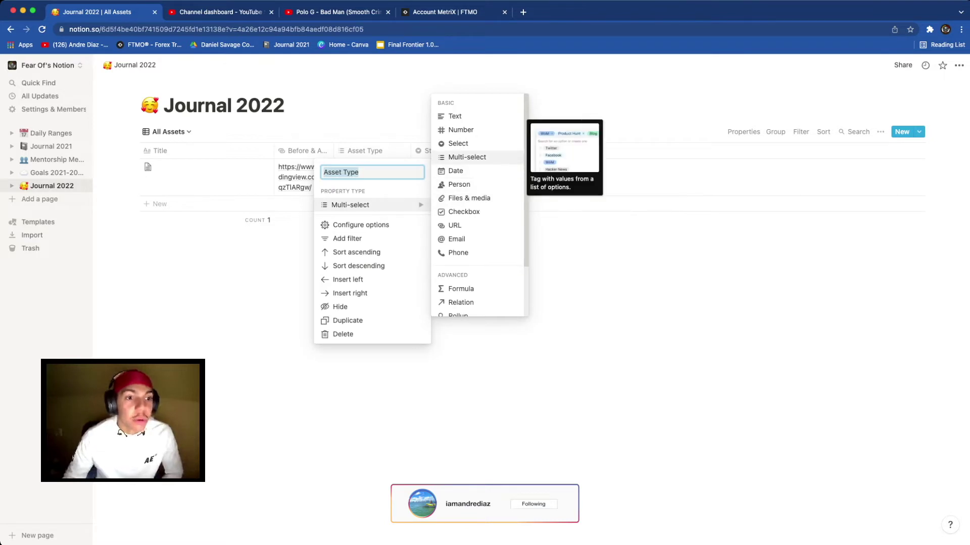
left_click(466, 157)
- Create the Asset Type options 1hr OB, 2hr OB, Fib Long and 500 and assign them to the first row
left_click(371, 172)
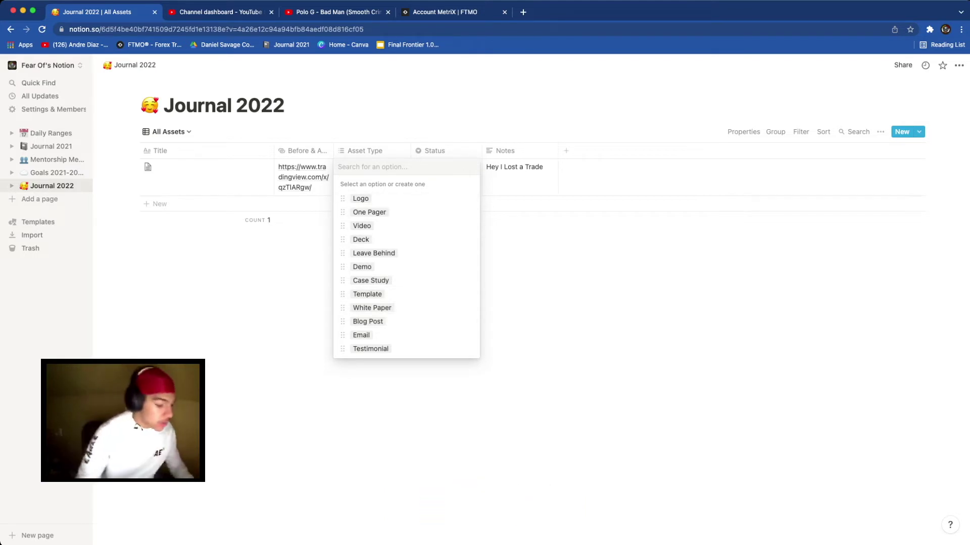
type("1hr OB")
key("Return")
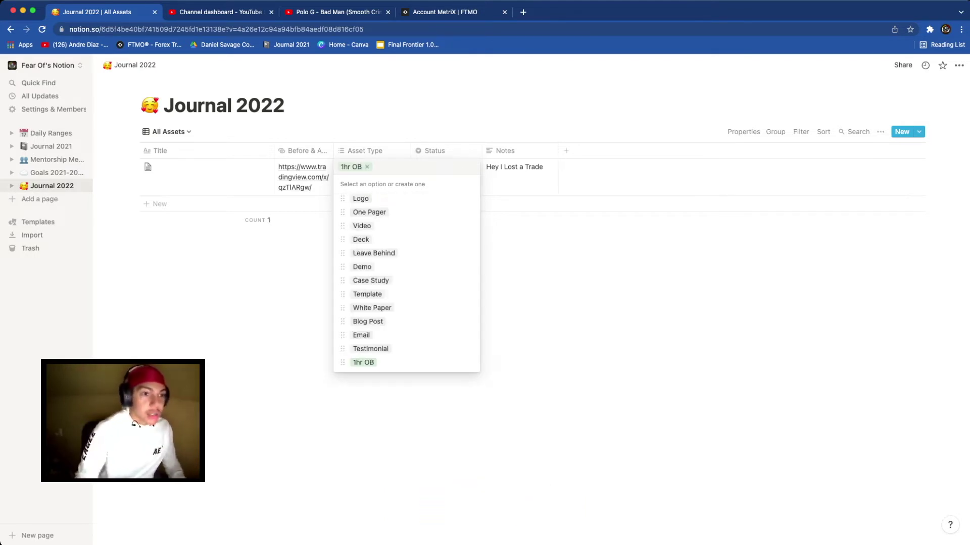
type("2hr OB")
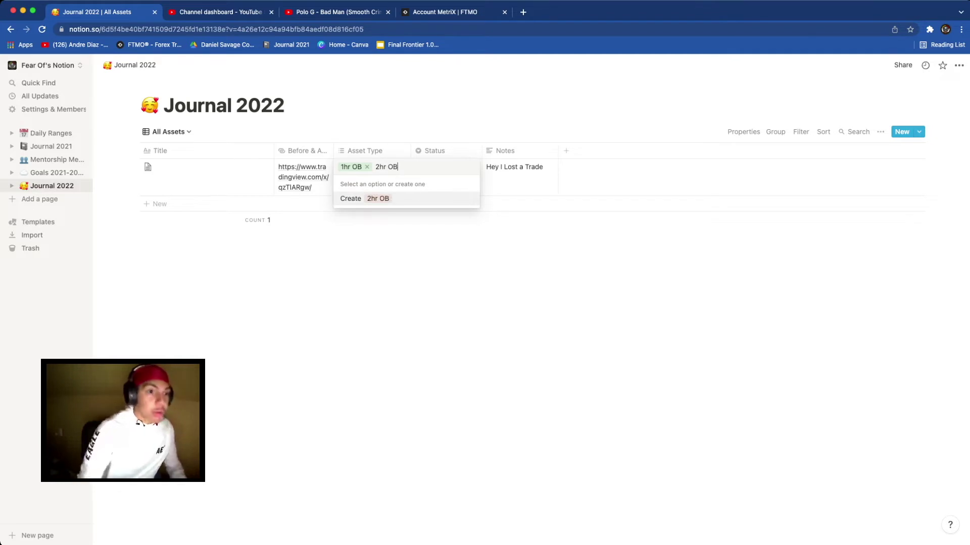
key("Return")
type("Fib Long")
key("Return")
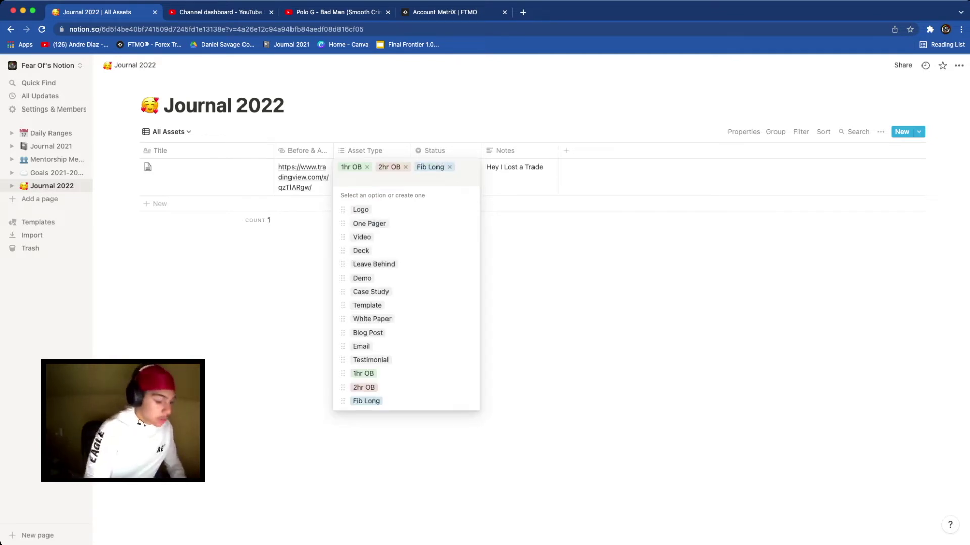
type("500")
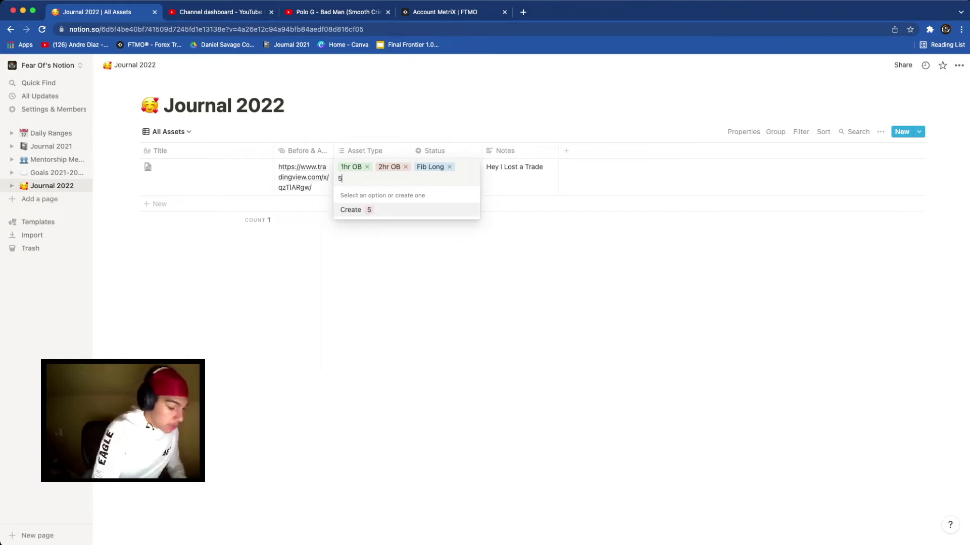
key("Return")
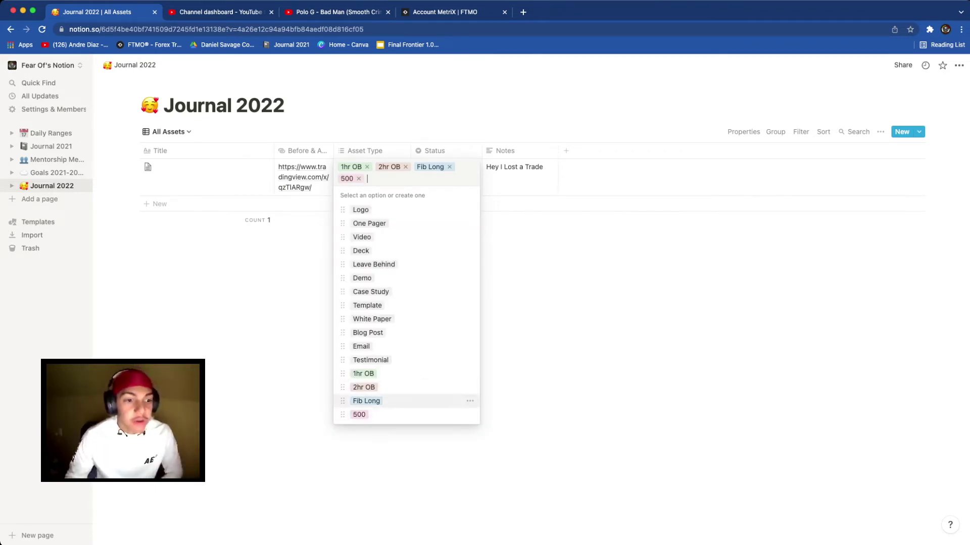
key("Escape")
key("Return")
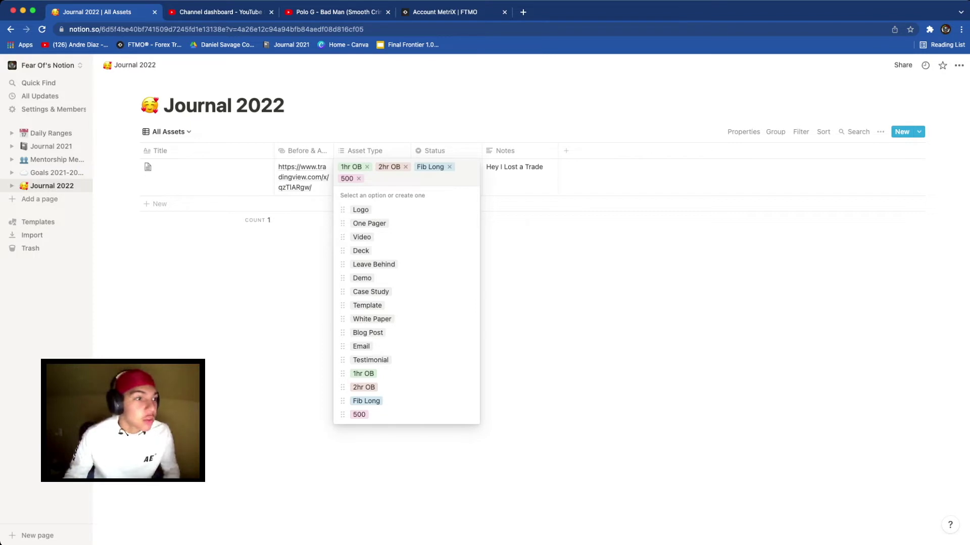
- Close the tag list, look into the Journal 2021 pages at Q3 Trades, and open the US30 TRADES page
key("Escape")
left_click(12, 146)
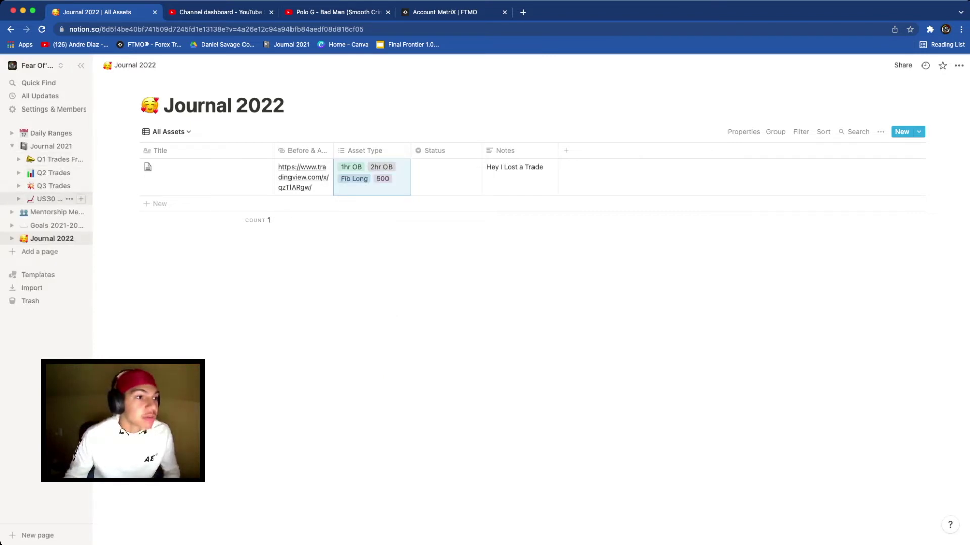
left_click(51, 199)
left_click(54, 185)
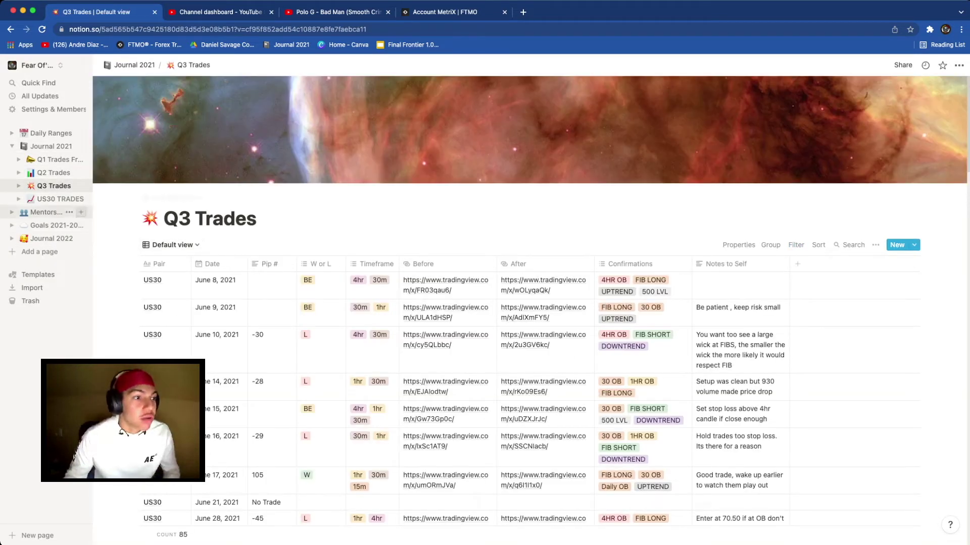
left_click(68, 199)
left_click(50, 199)
left_click(50, 199)
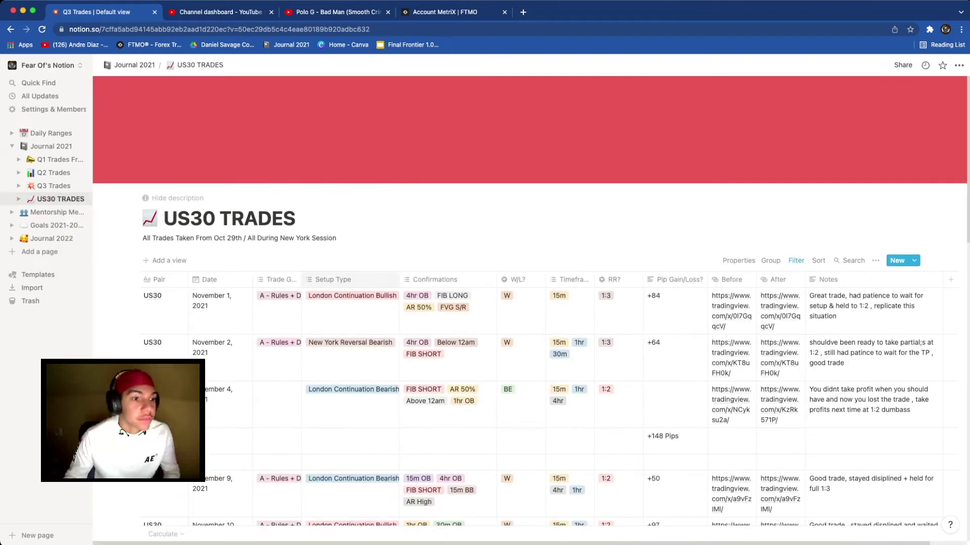
- Examine the full list of Confirmations tag options for the November 1, 2021 trade in US30 TRADES
scroll(447, 298, "down", 1)
left_click(447, 296)
scroll(469, 283, "down", 1)
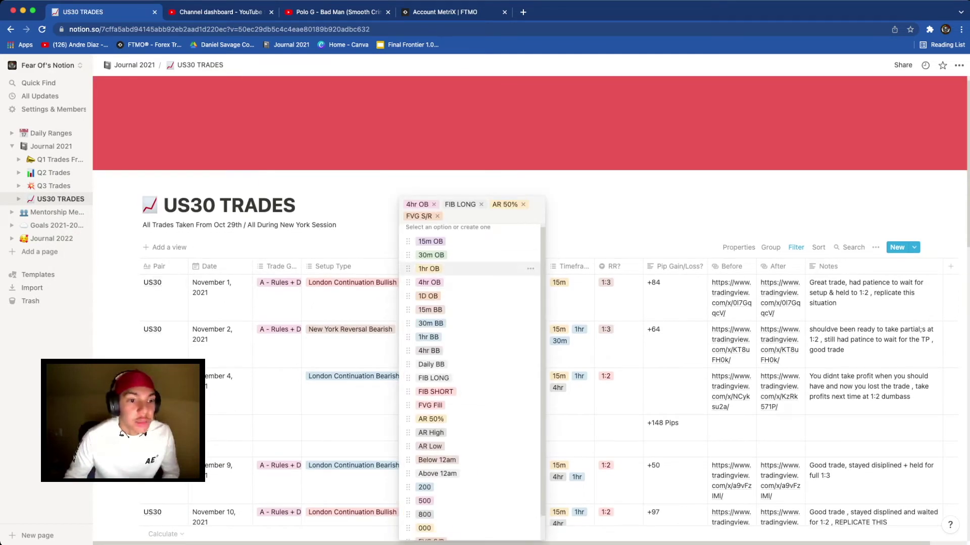
scroll(470, 268, "down", 1)
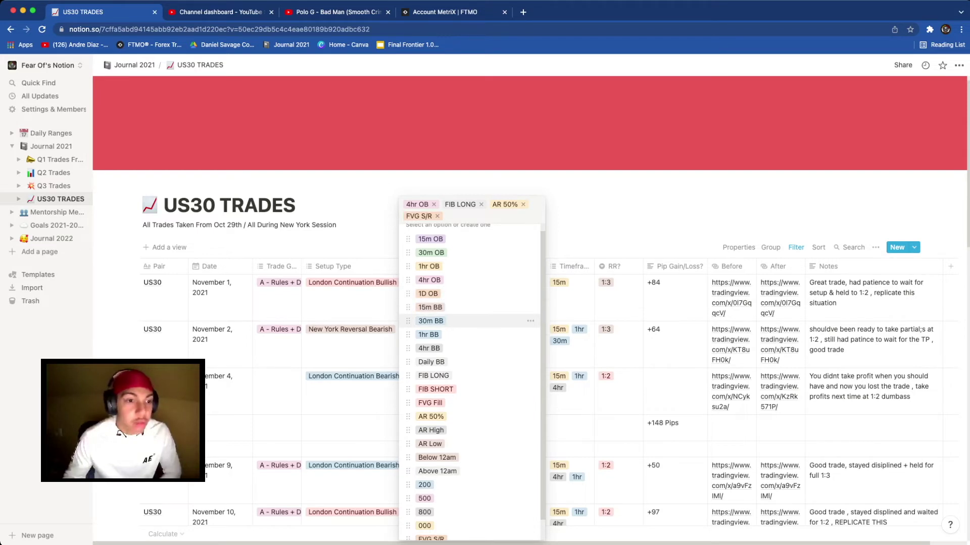
scroll(470, 320, "down", 1)
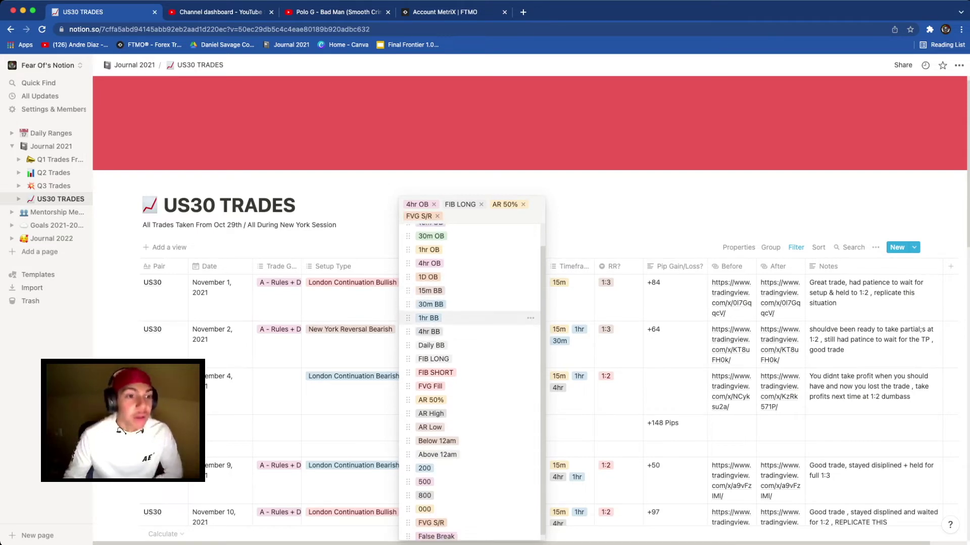
scroll(470, 331, "down", 1)
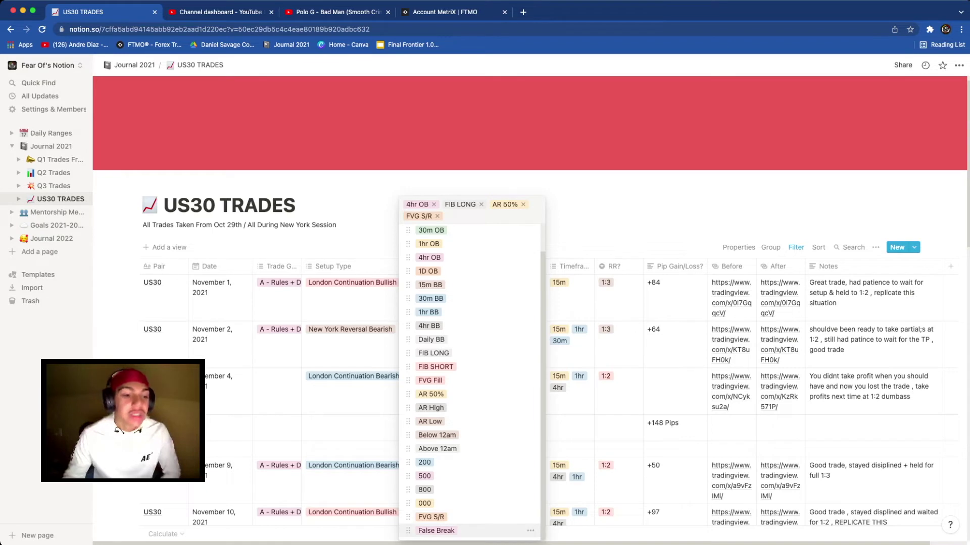
key("Escape")
scroll(166, 363, "down", 1)
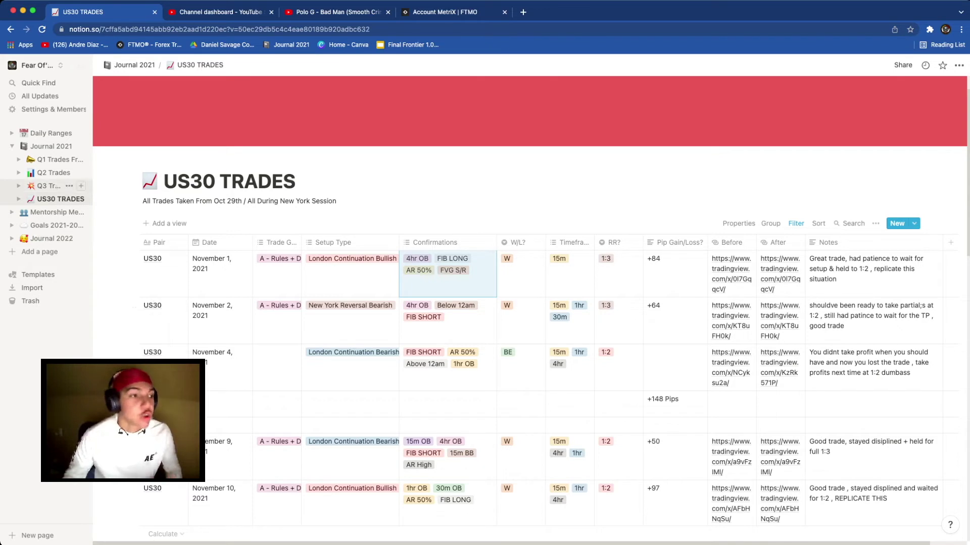
- Return to the Journal 2022 page and review the first row's Asset Type options
left_click(48, 238)
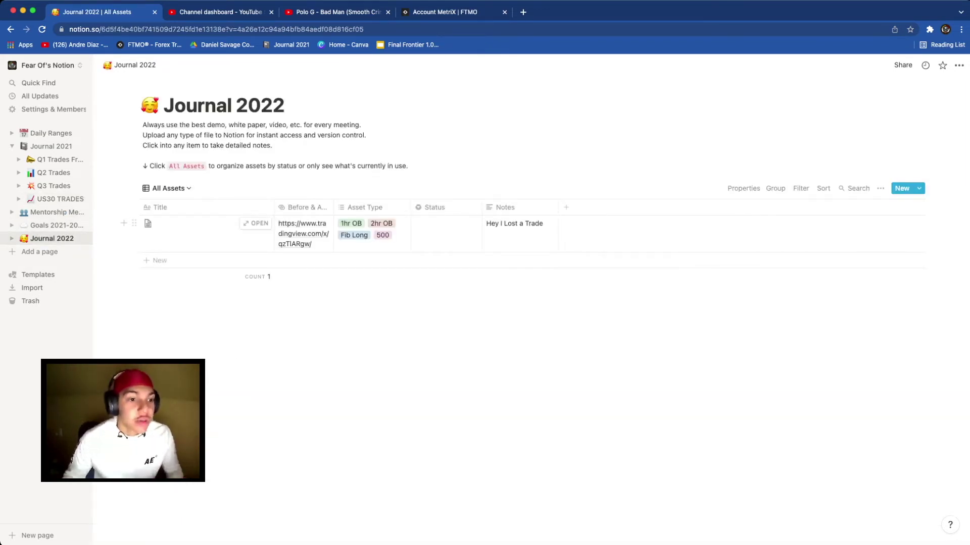
left_click(371, 235)
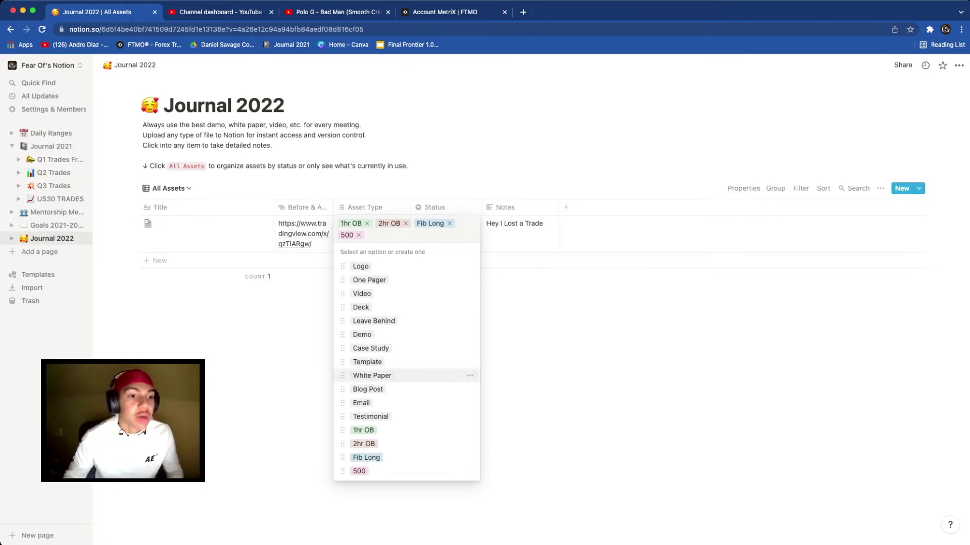
key("Escape")
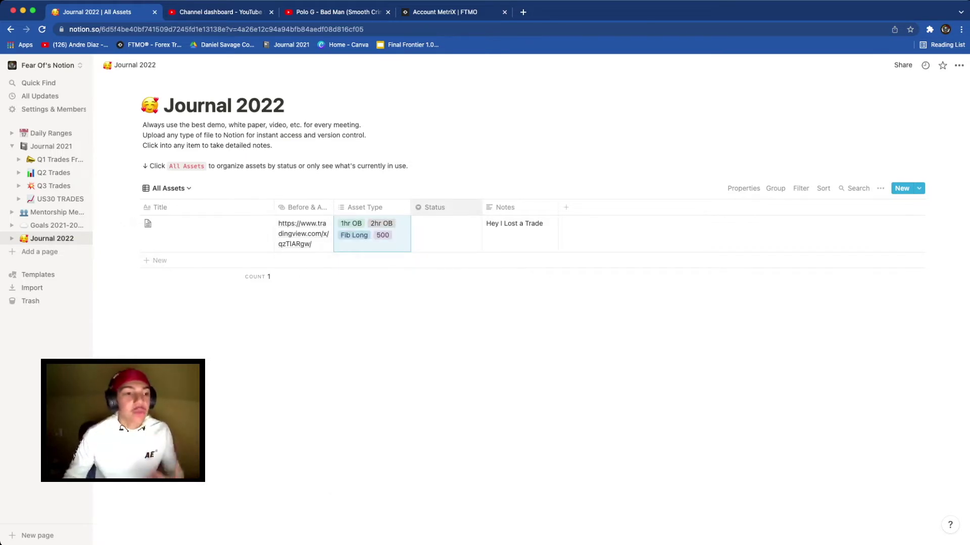
- Set the Status property's type to Number
left_click(445, 233)
key("Escape")
left_click(445, 207)
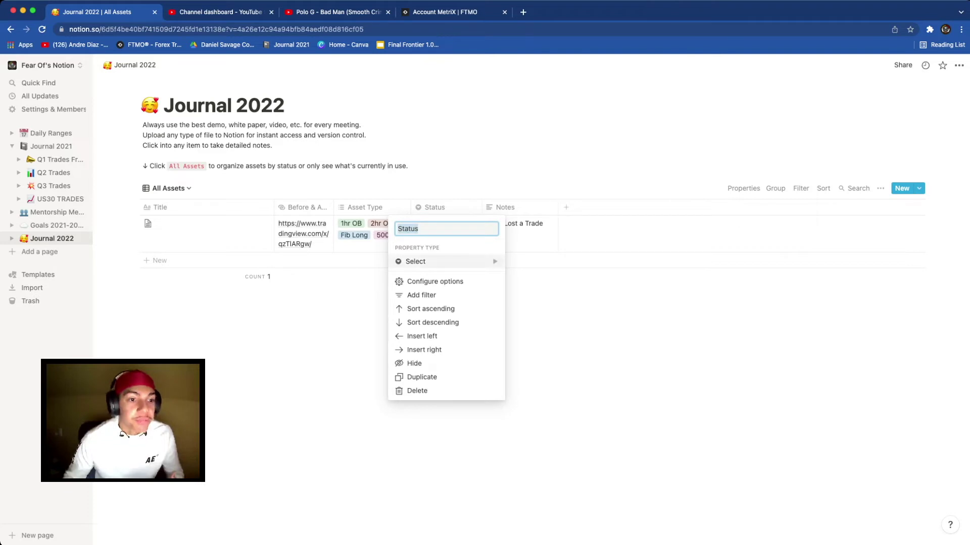
mouse_move(446, 262)
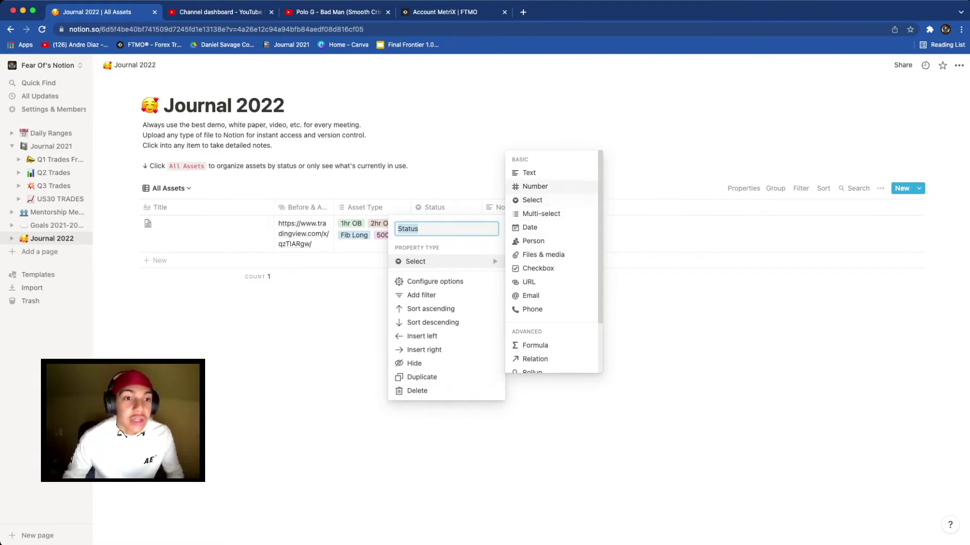
left_click(535, 186)
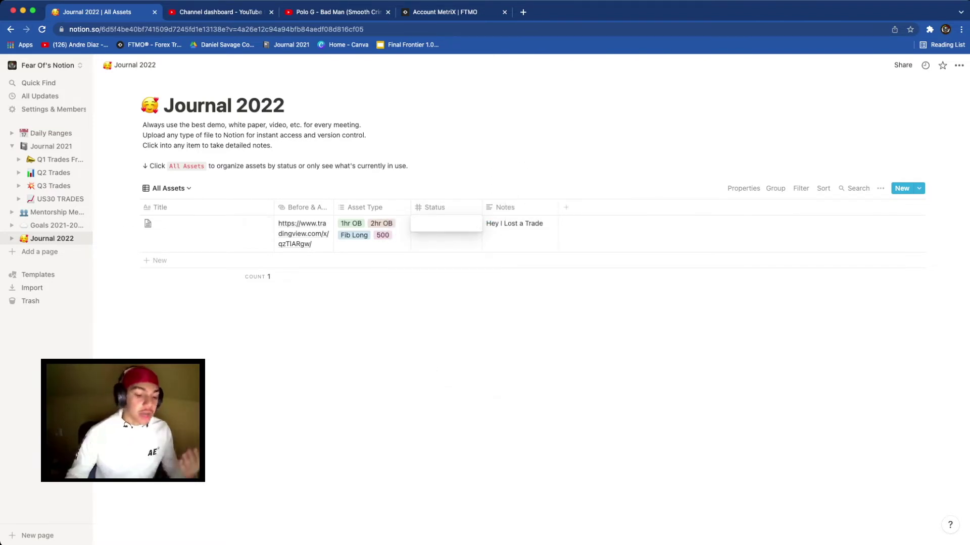
- Try +25 and -25 as sample values in the first row's Status cell
type("52")
key("BackSpace")
key("BackSpace")
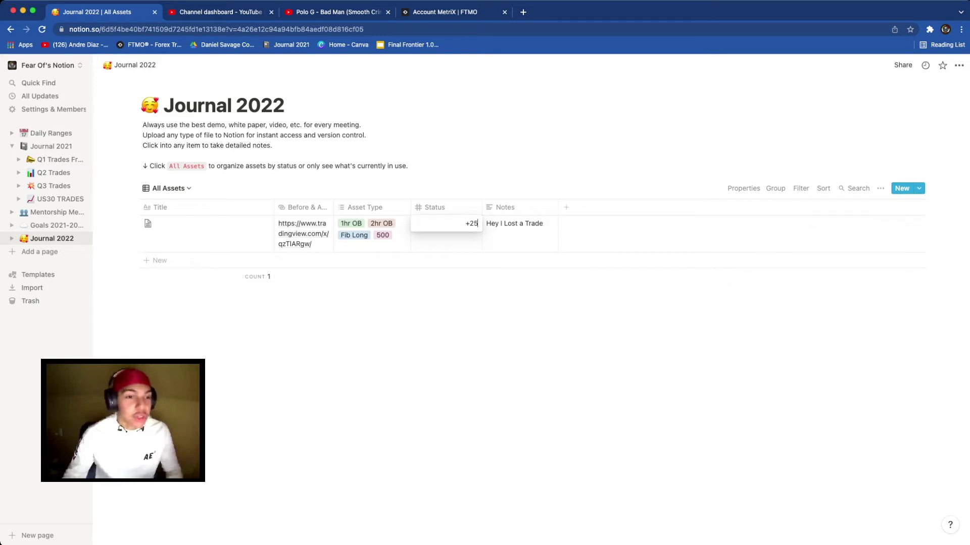
key("Return")
key("Return")
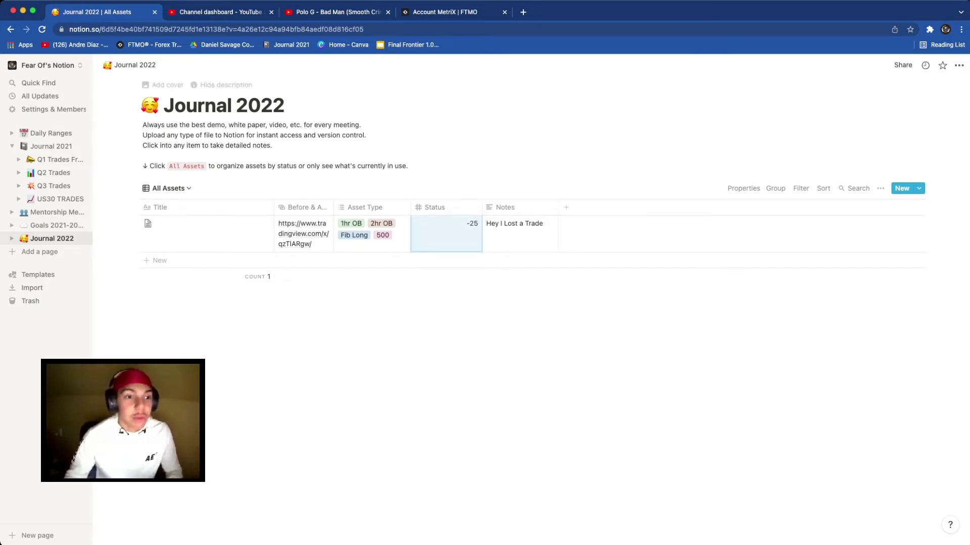
- Set the Status property's type to Date and move its column between Title and Before & AFTER
left_click(434, 207)
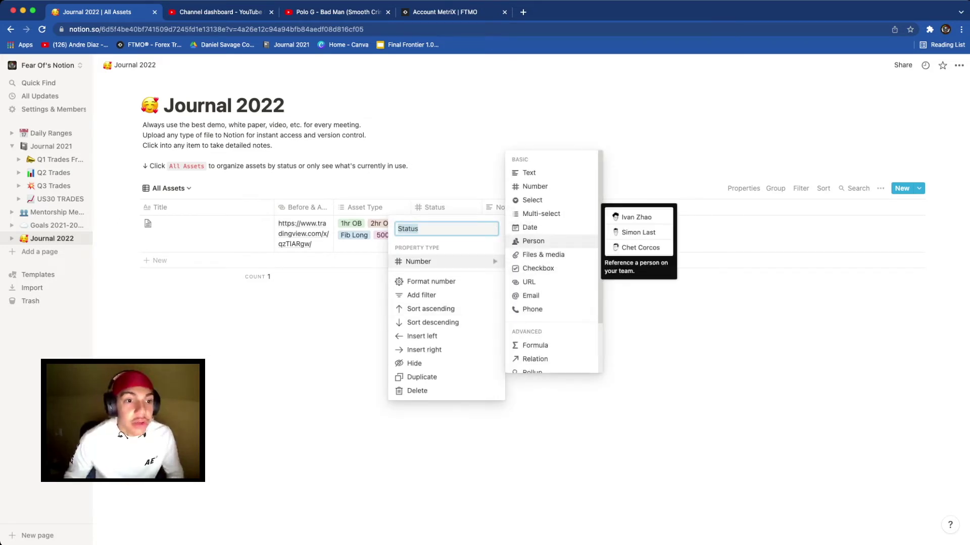
left_click(530, 227)
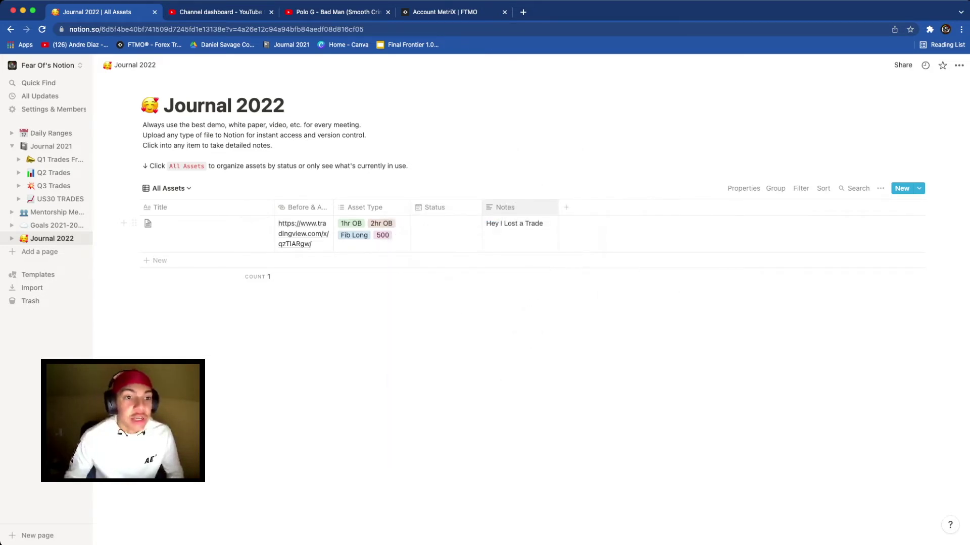
left_click_drag(408, 207, 270, 207)
- Rename the Status property to Dates and set the first row's date to November 21, 2021
left_click(303, 207)
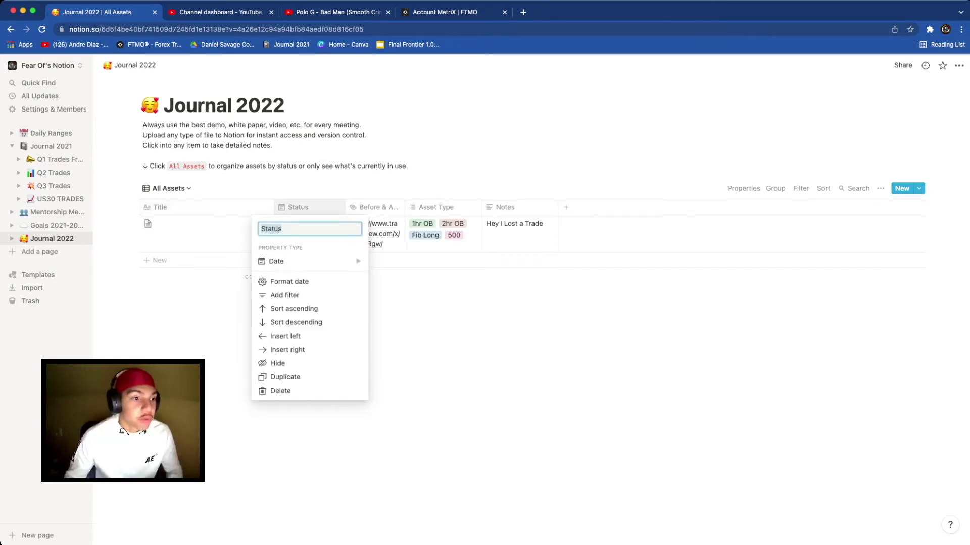
key("BackSpace")
key("BackSpace")
key("BackSpace")
key("BackSpace")
key("BackSpace")
key("BackSpace")
type("Date")
key("Return")
left_click(309, 234)
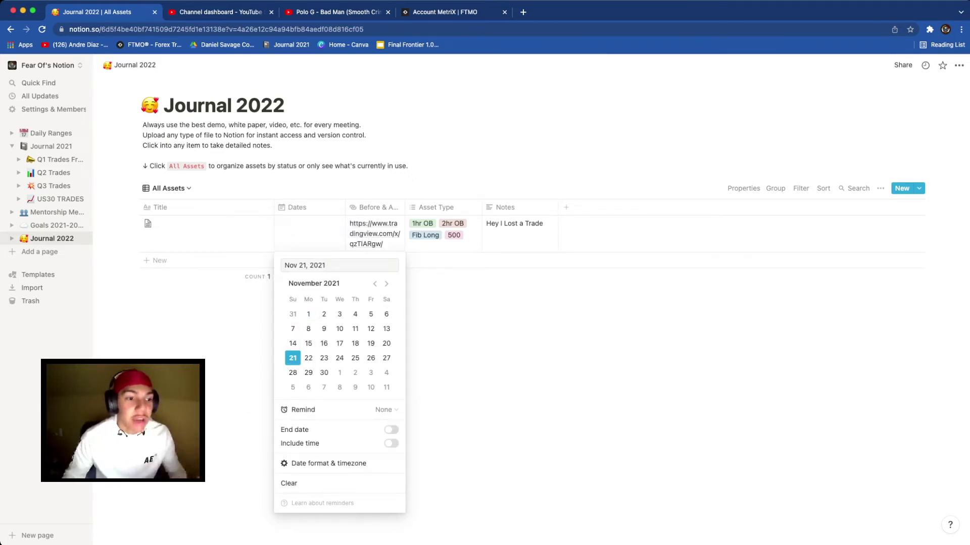
key("Escape")
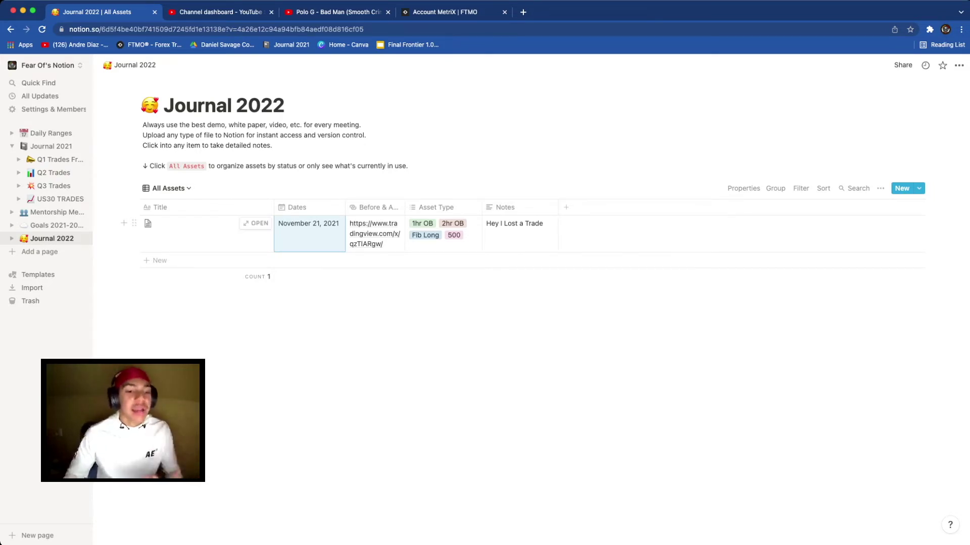
- Add a new property after Notes with the type Checkbox and tick its box in the first row
left_click(566, 207)
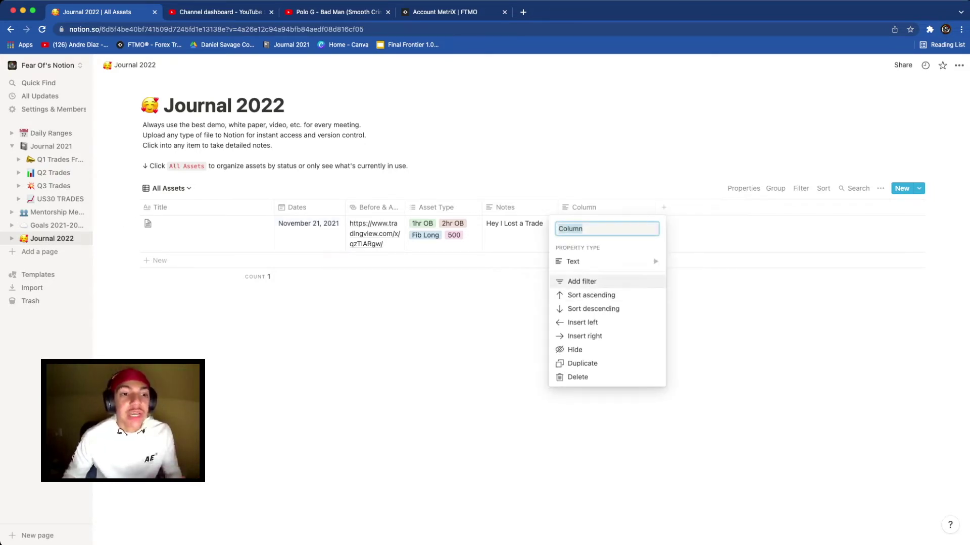
mouse_move(606, 261)
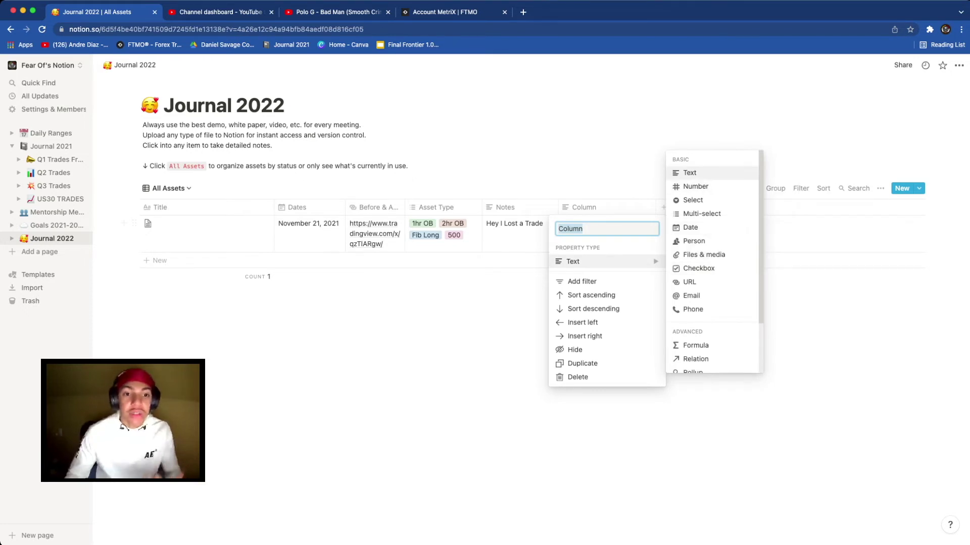
scroll(714, 262, "down", 4)
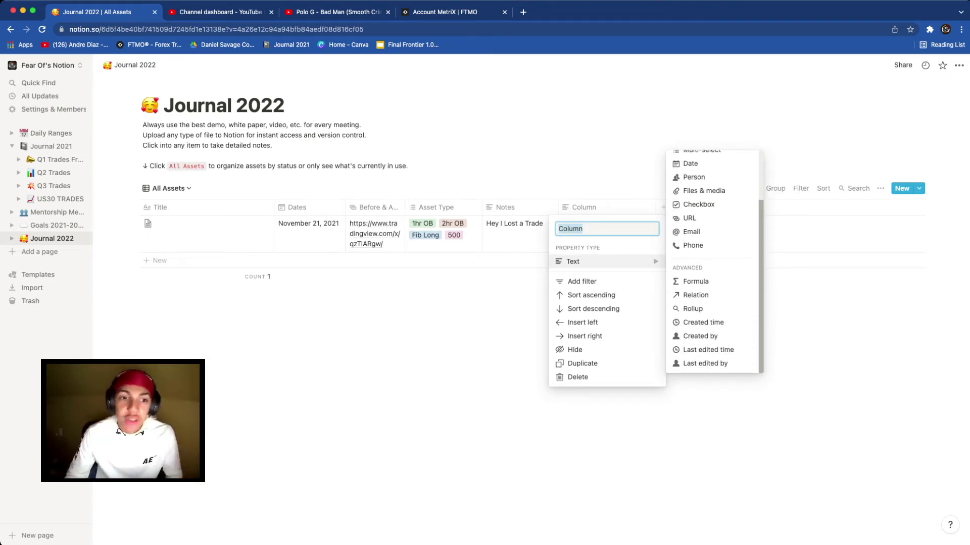
scroll(714, 262, "up", 4)
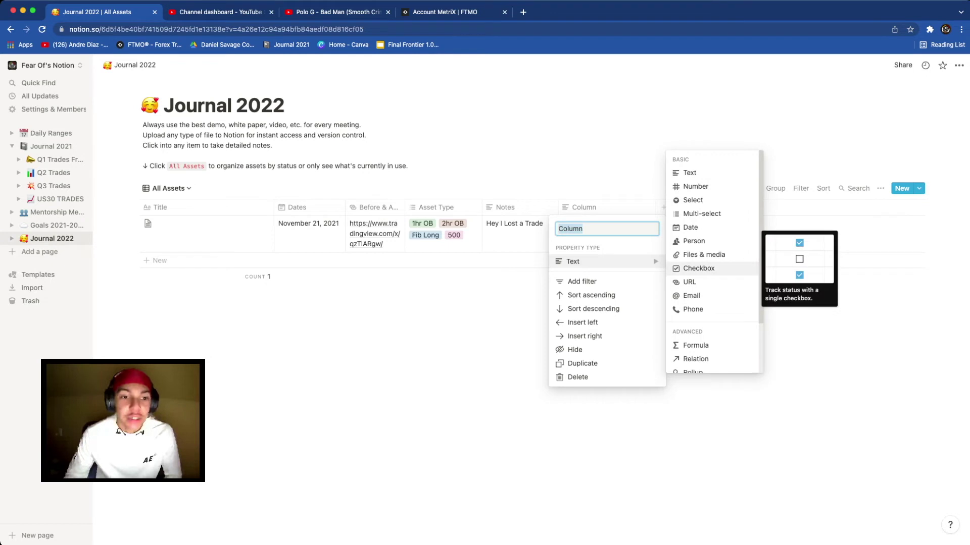
left_click(698, 269)
left_click(567, 223)
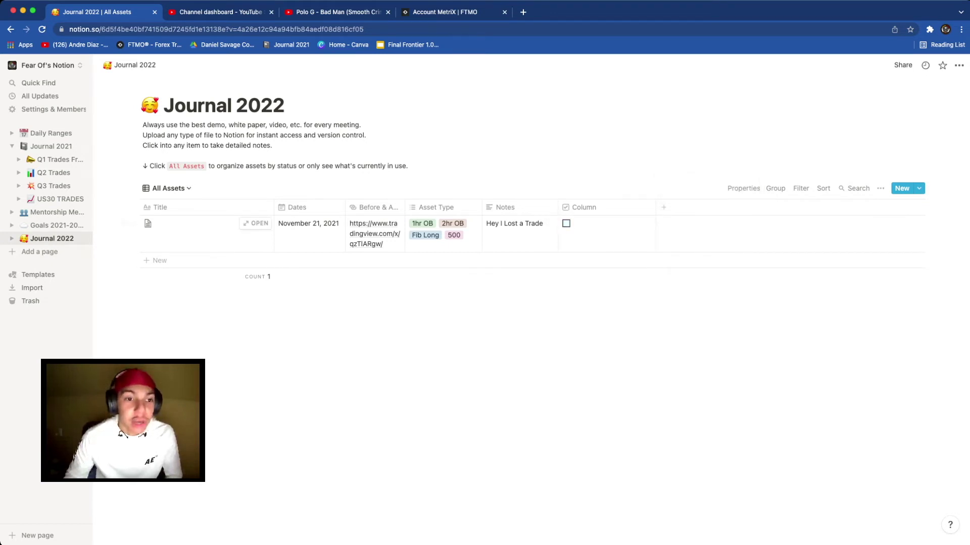
left_click(584, 208)
left_click(581, 261)
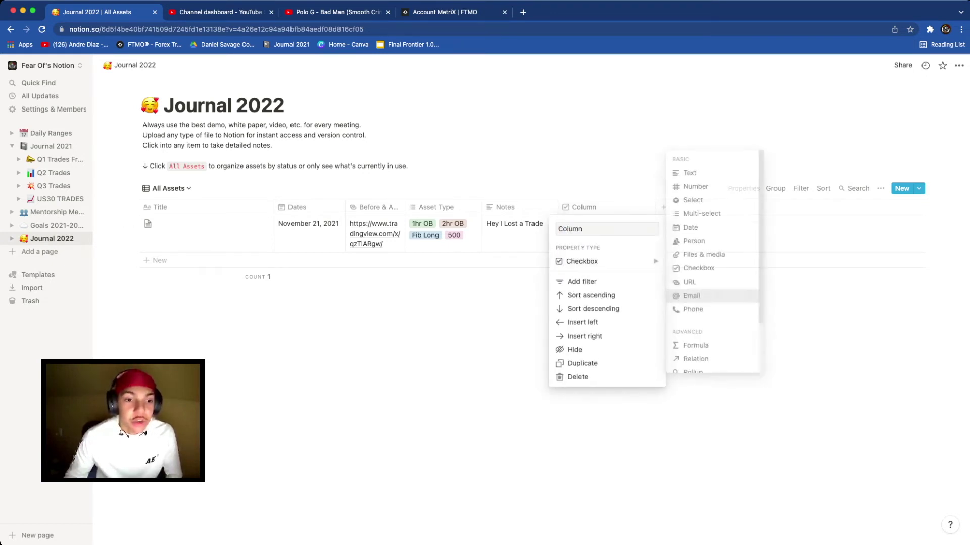
key("Escape")
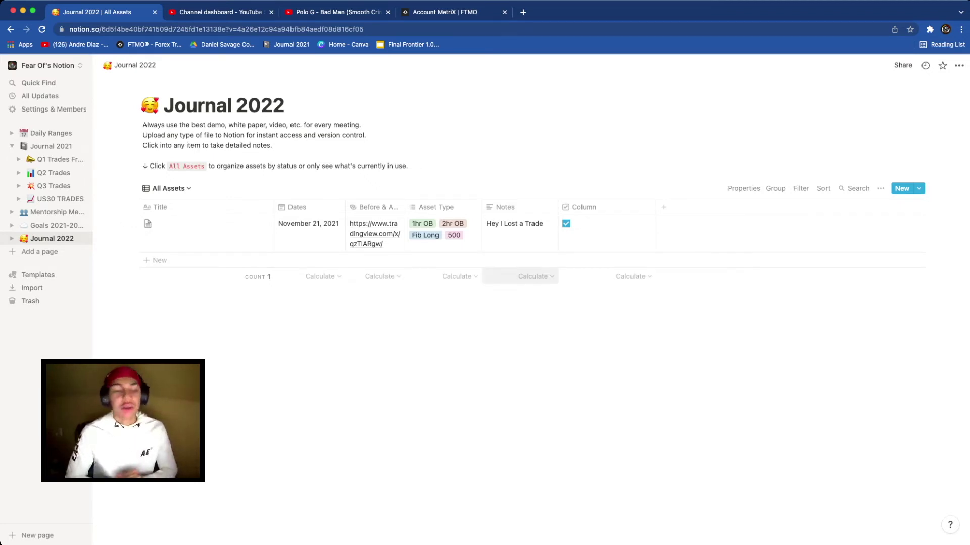
- Enter Us30 as the first row's title and rename the Title property to Pair
left_click(206, 233)
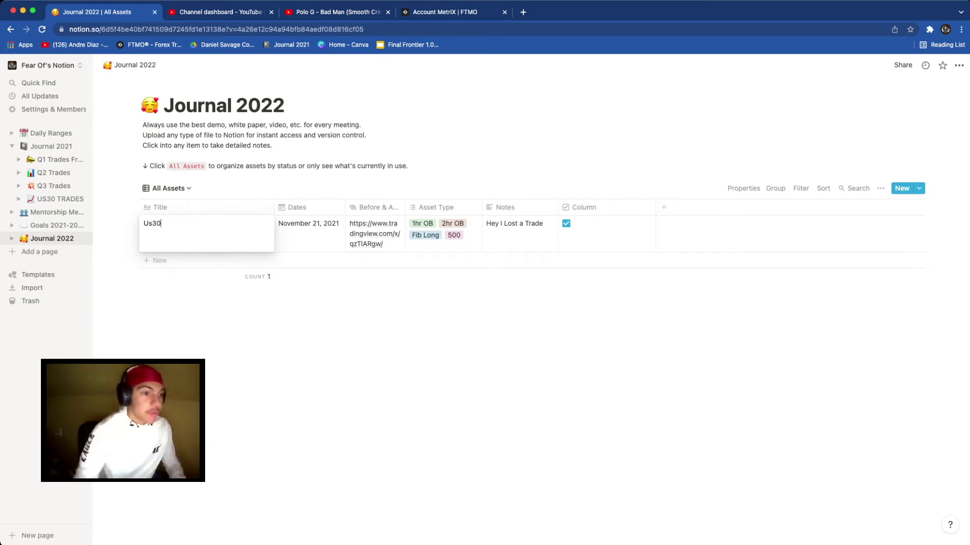
left_click(206, 207)
left_click(206, 208)
key("BackSpace")
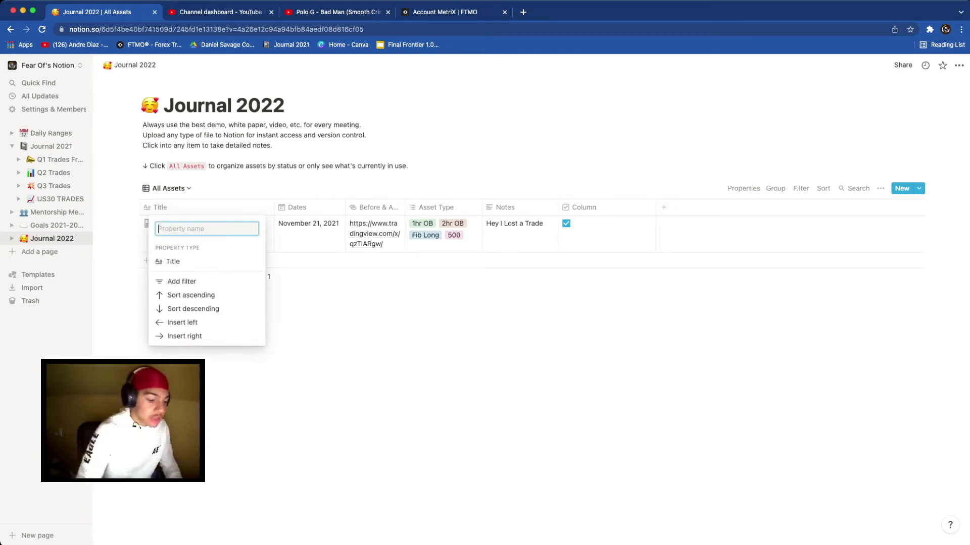
type("Par")
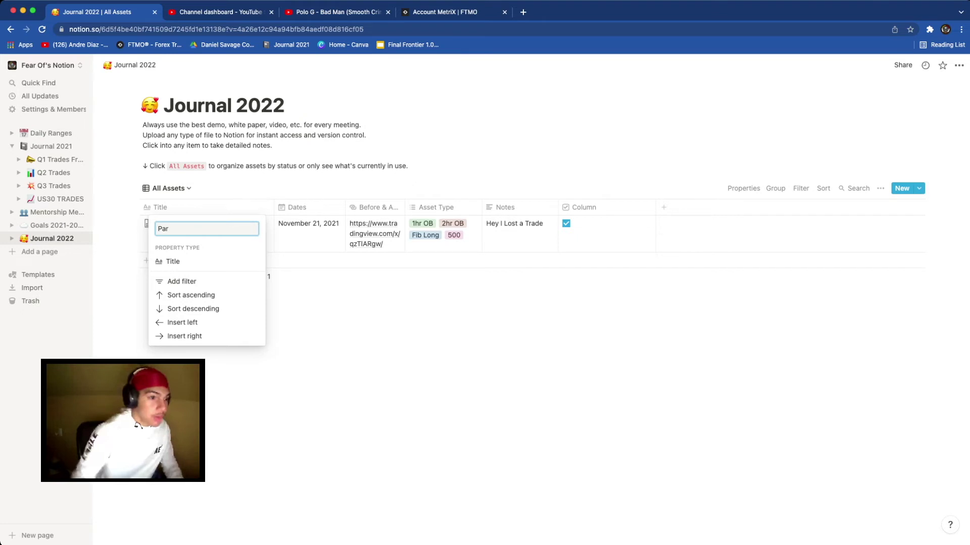
key("Return")
left_click(206, 207)
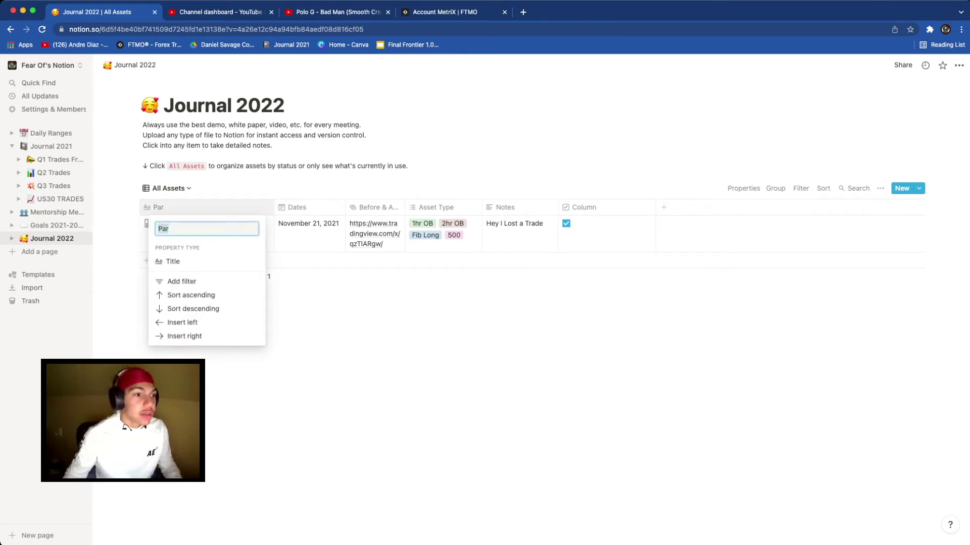
left_click(169, 228)
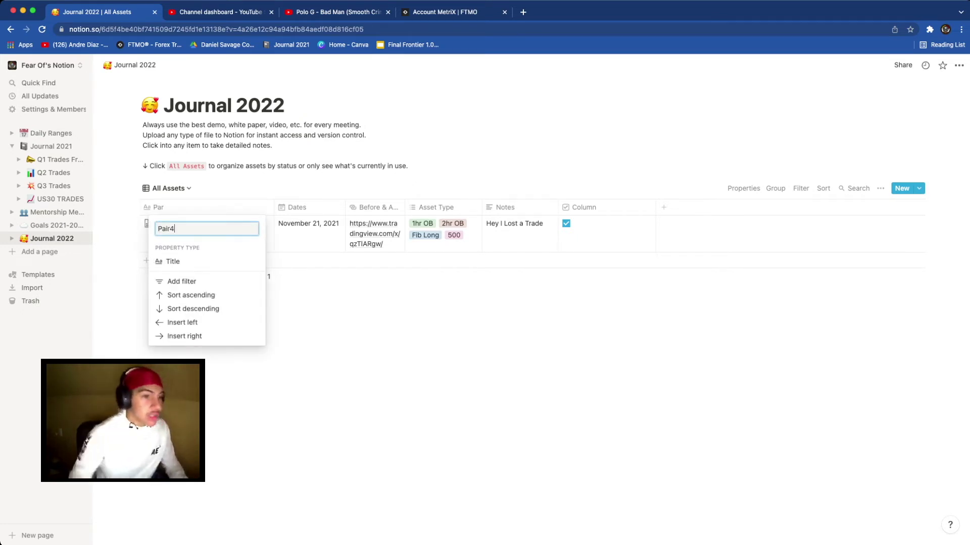
key("Return")
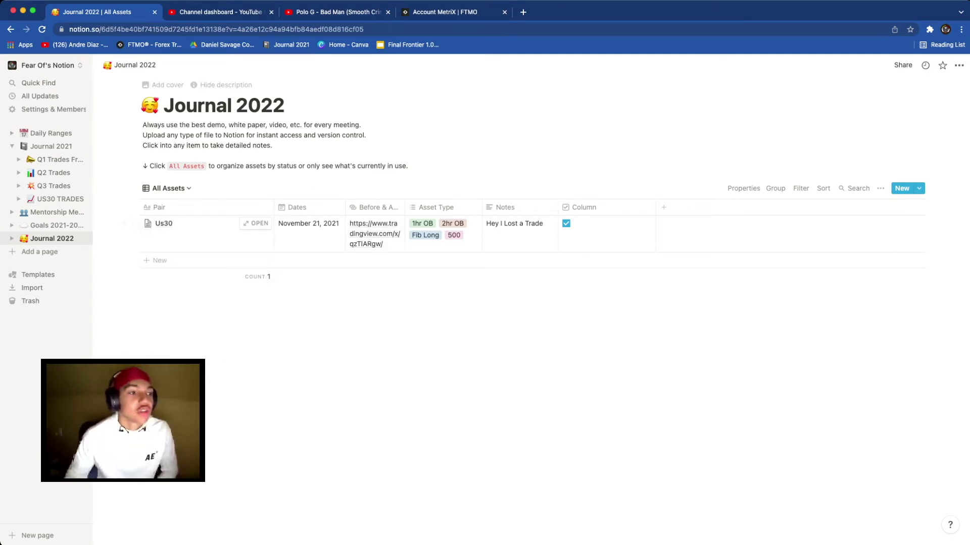
- Delete the Journal 2022 page and collapse the subpages of Journal 2021
left_click(69, 239)
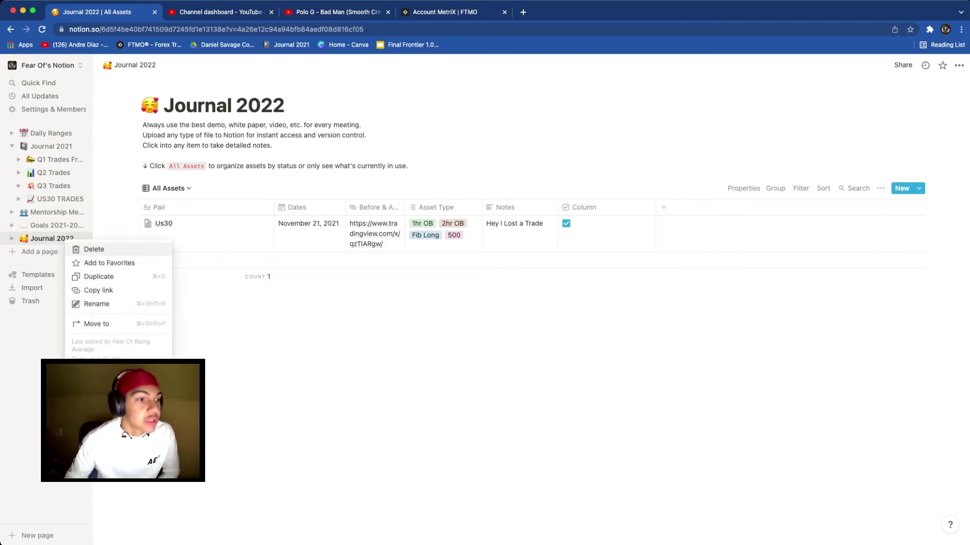
left_click(83, 249)
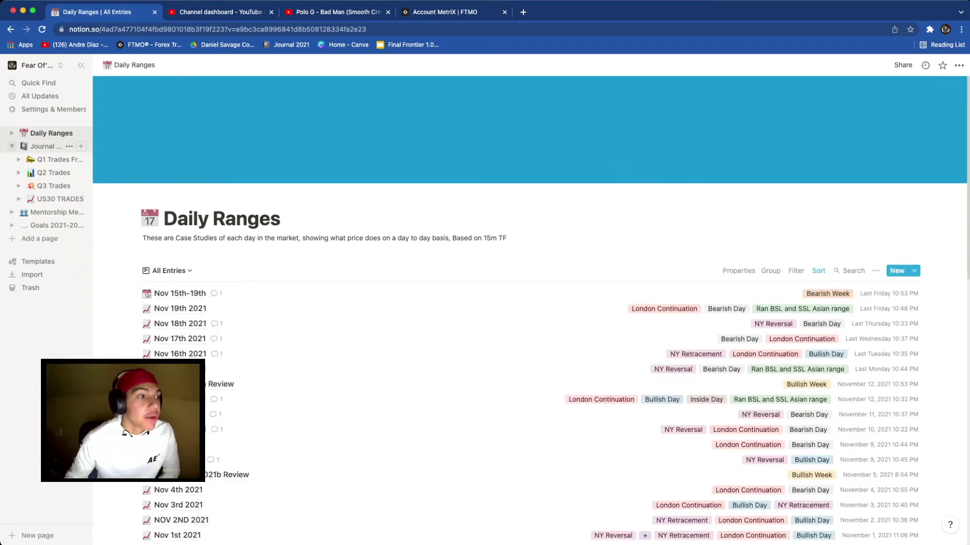
left_click(11, 146)
- Look through the Daily Ranges entries and open the Nov 19th 2021 entry
scroll(505, 261, "down", 3)
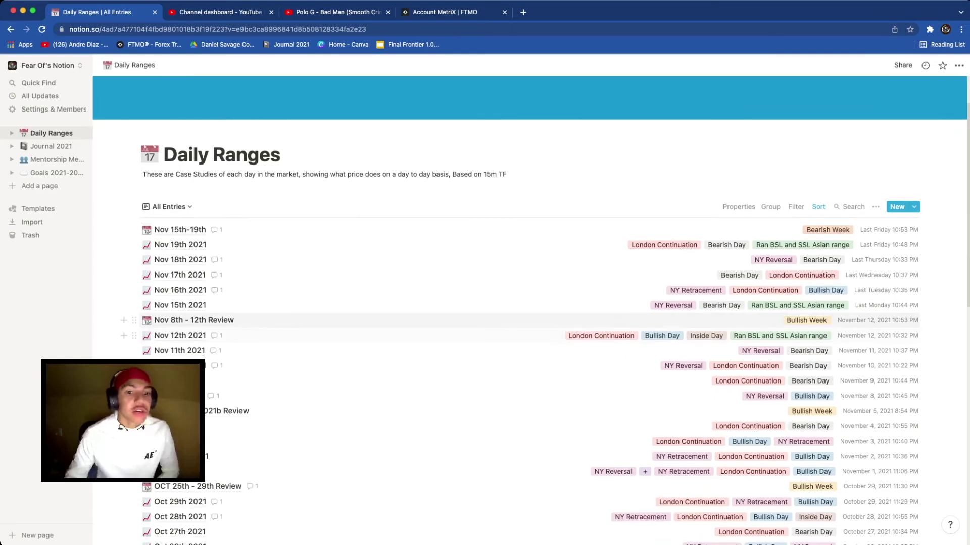
scroll(505, 260, "down", 12)
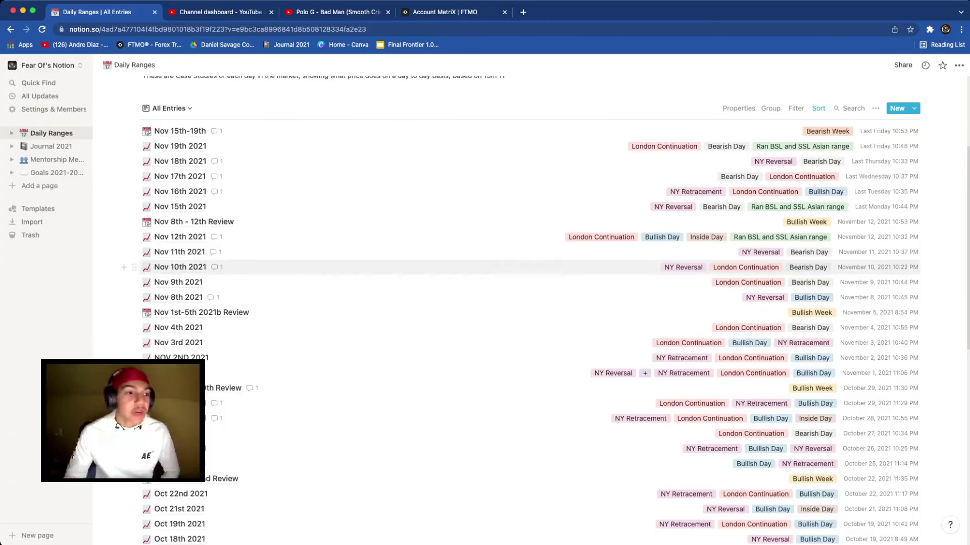
scroll(505, 260, "down", 2)
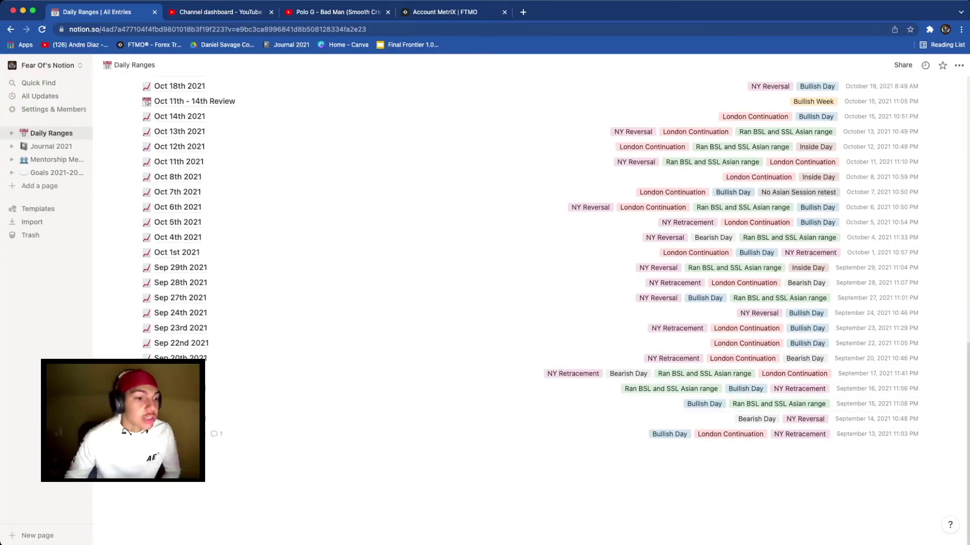
scroll(530, 311, "up", 12)
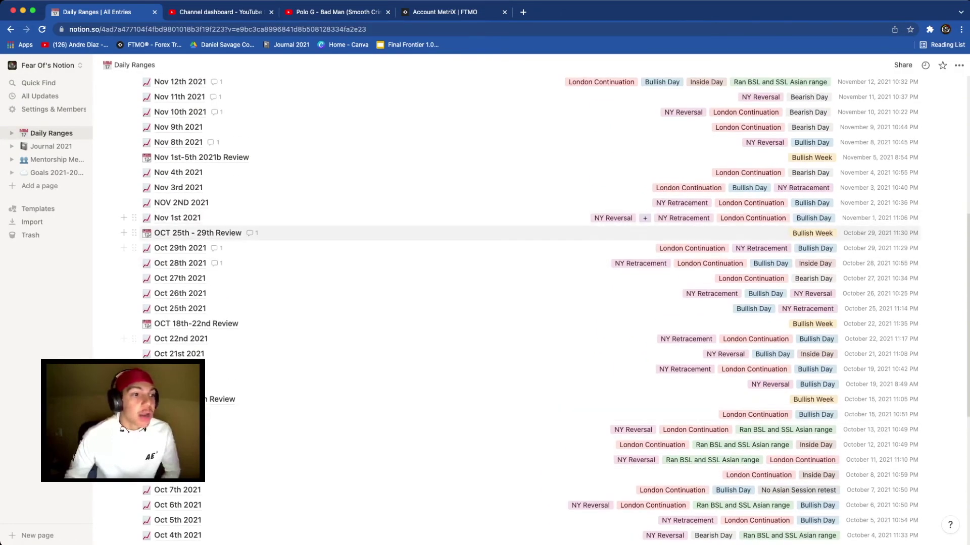
left_click(180, 173)
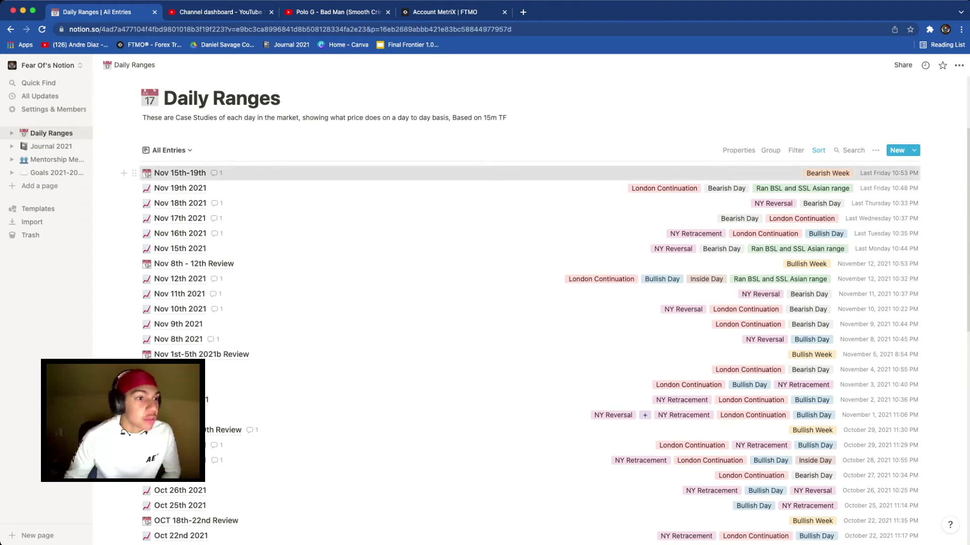
key("Escape")
left_click(180, 188)
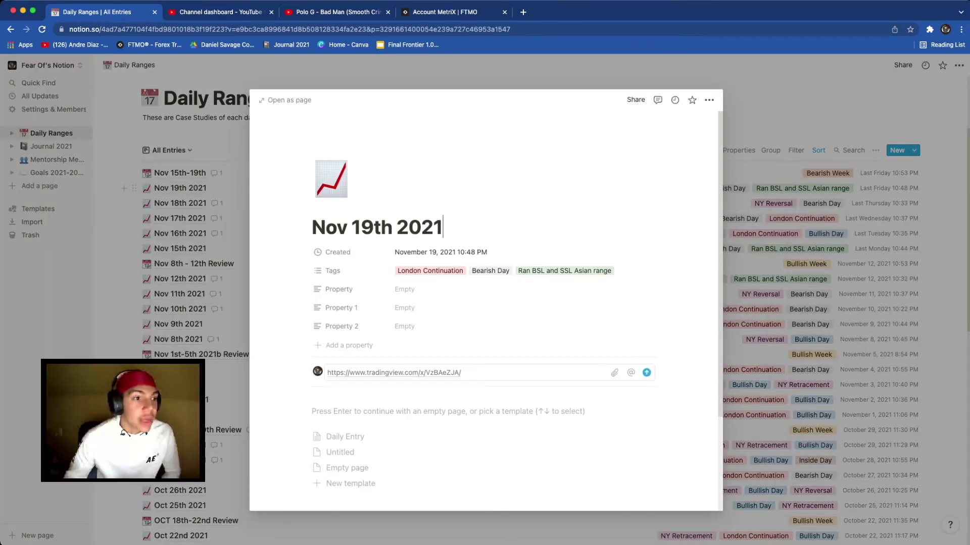
- View the TradingView chart linked in the Nov 19th 2021 entry's comment and return to the entry
left_click(442, 227)
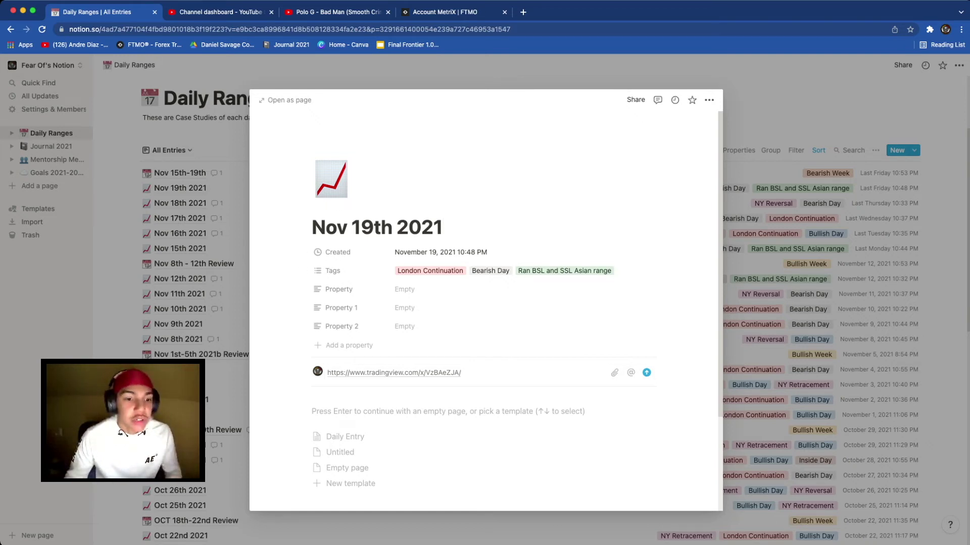
left_click(404, 326)
left_click(441, 373)
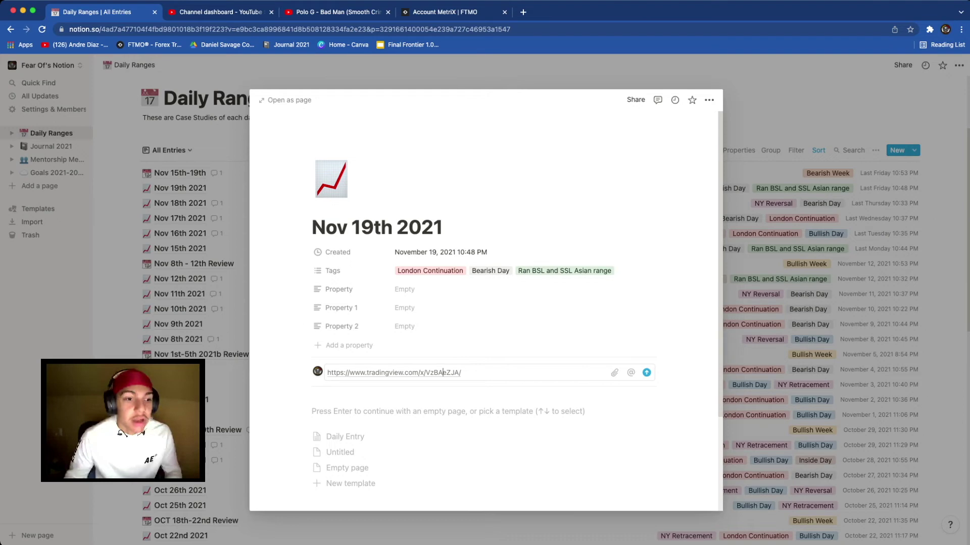
left_click(441, 373)
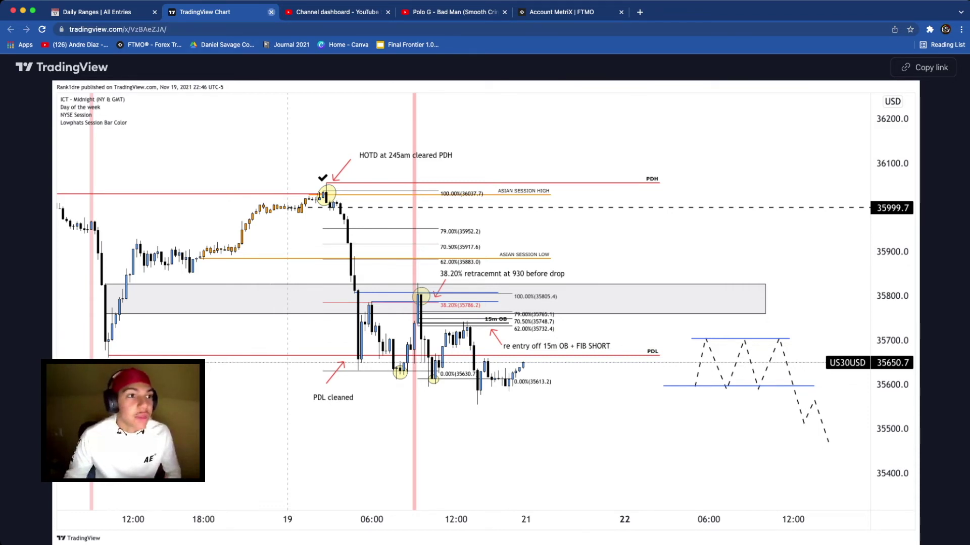
left_click(271, 11)
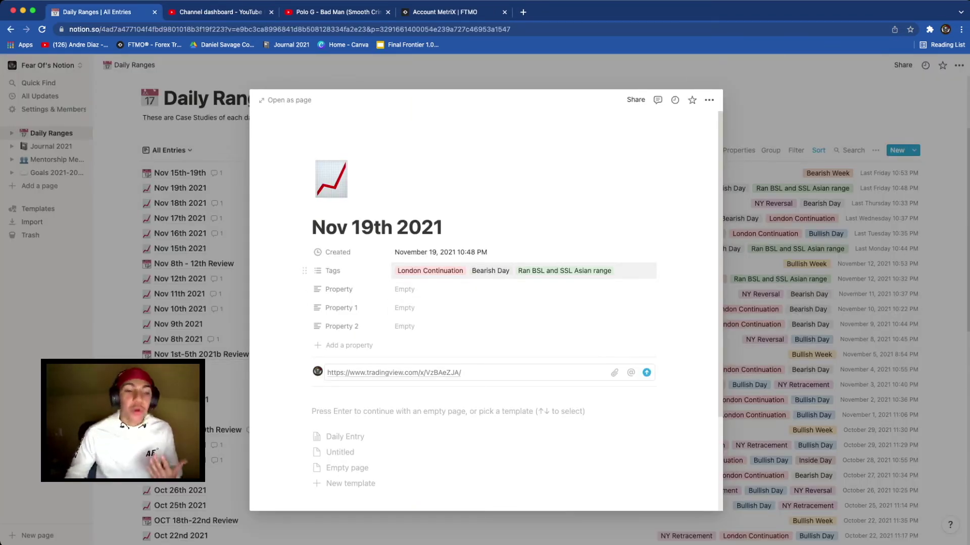